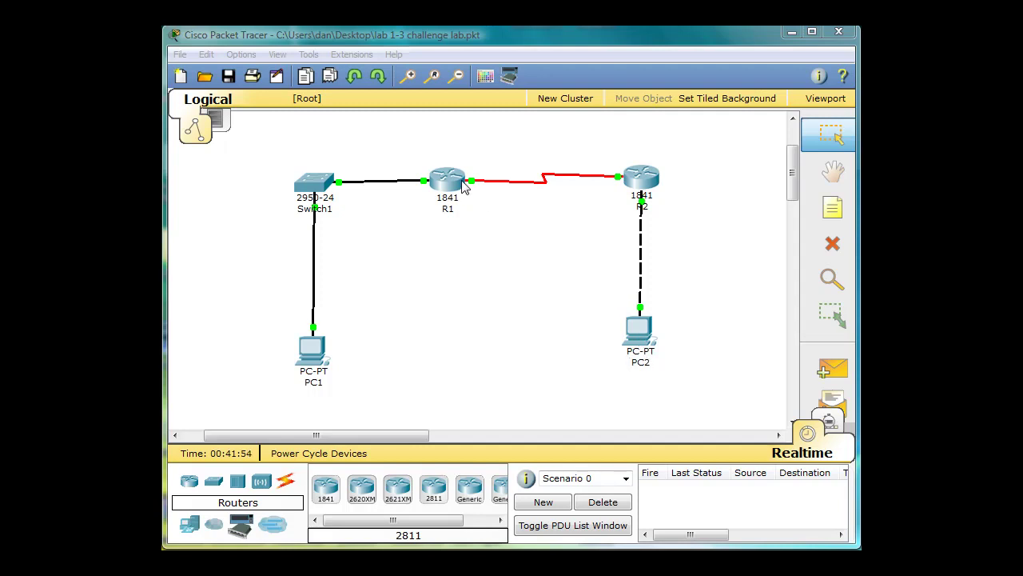
# - Open PC2's command prompt and run ipconfig to display its IP settings
pyautogui.click(640, 346)
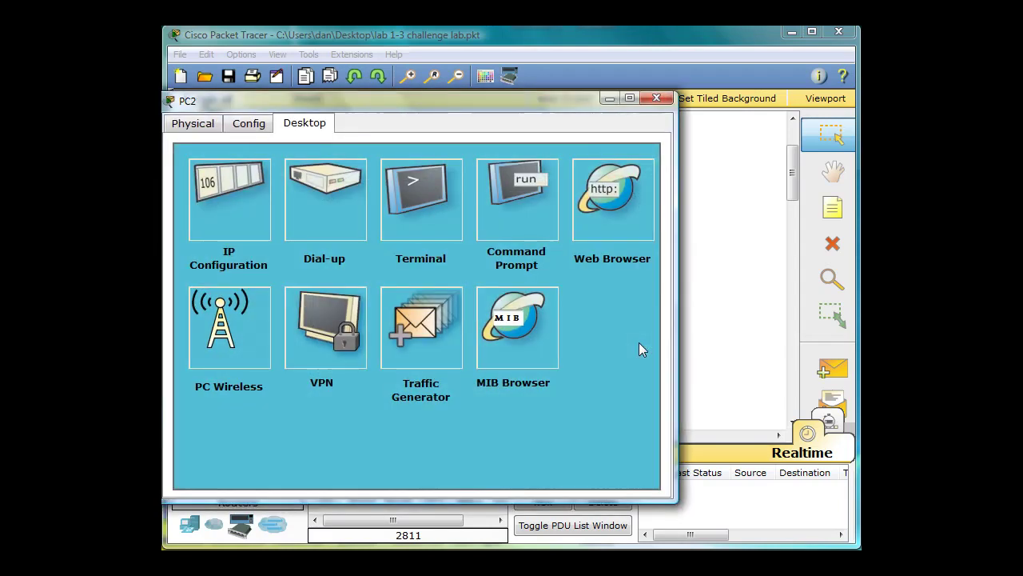
pyautogui.click(515, 206)
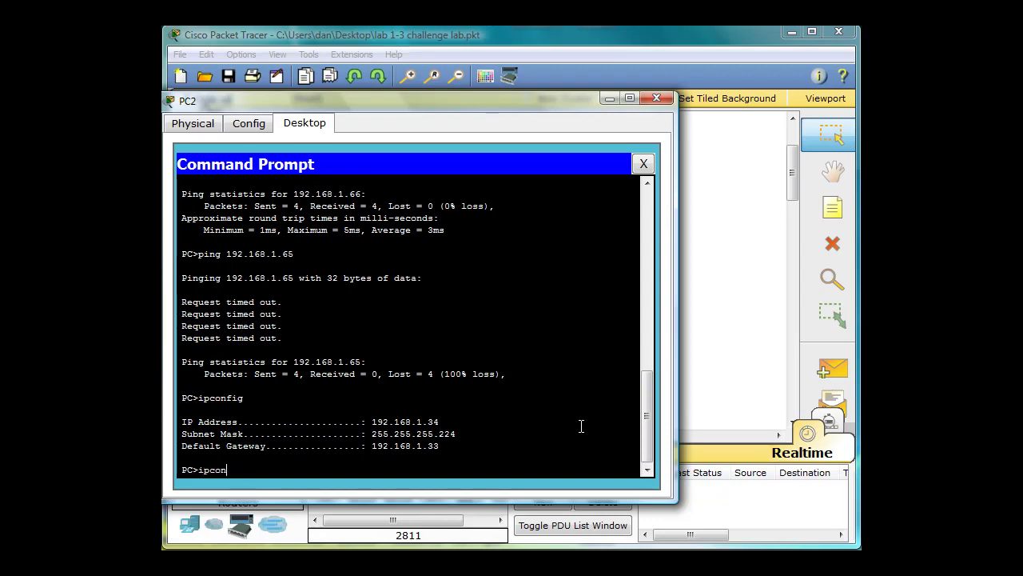
pyautogui.press('Return')
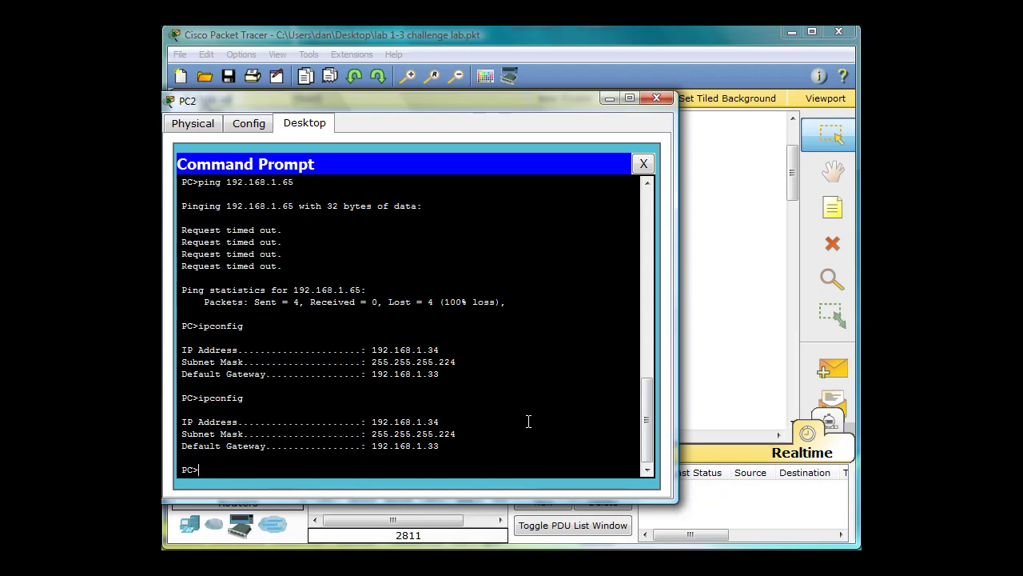
# - Ping PC2's default gateway 192.168.1.33 from its command prompt
pyautogui.write('ping 192.168.1.33')
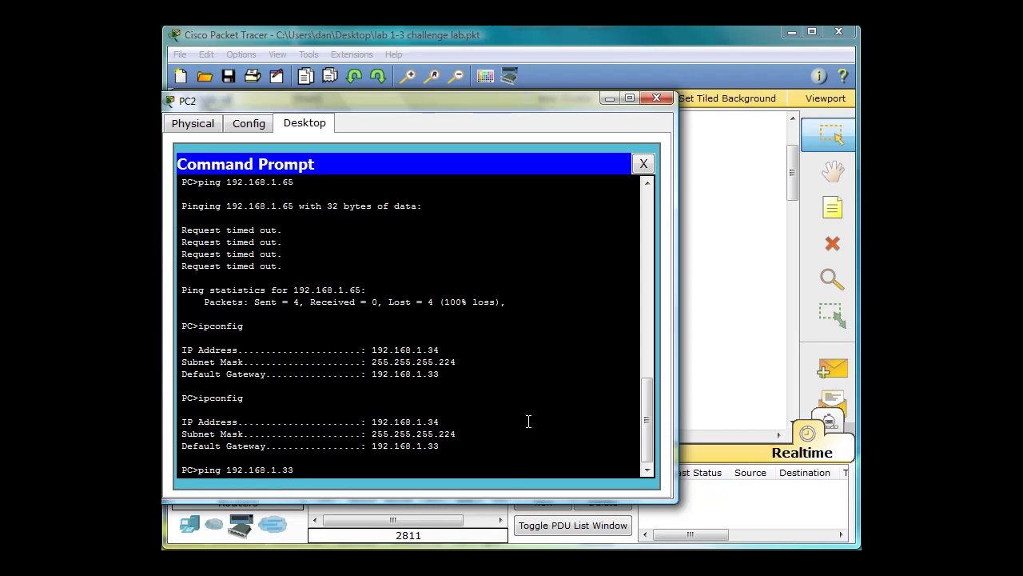
pyautogui.press('Return')
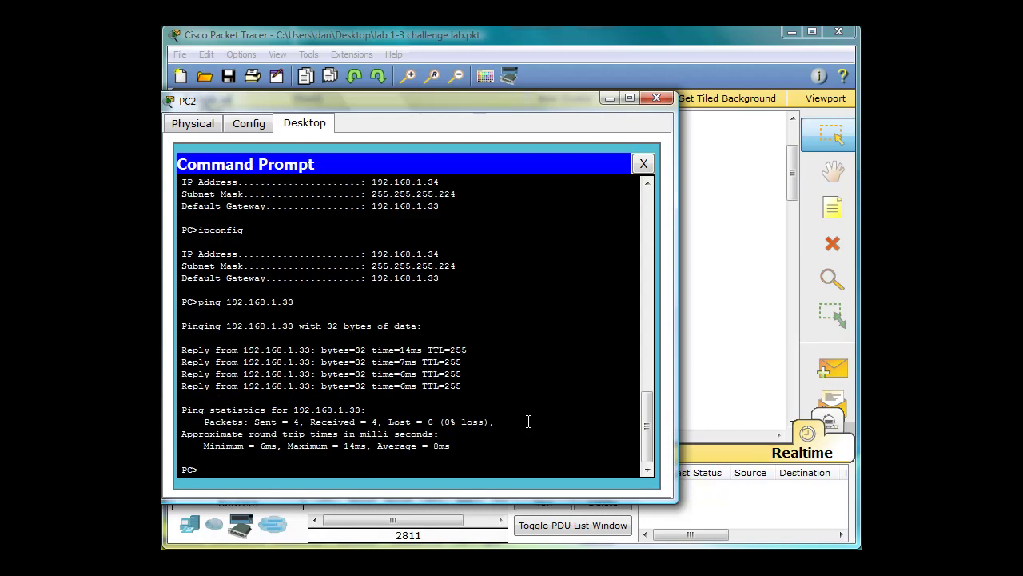
pyautogui.click(610, 98)
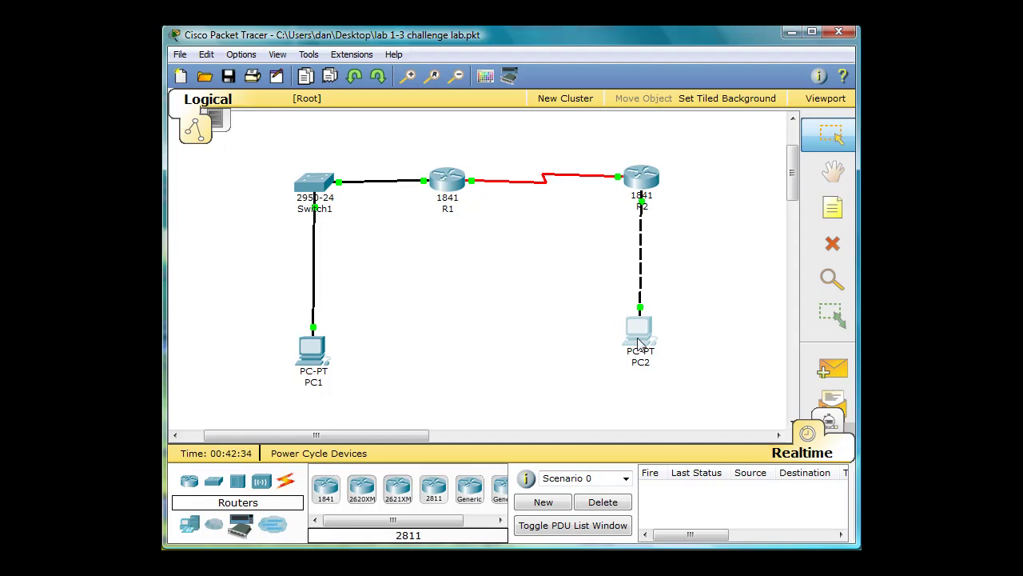
# - Inspect the IP address and subnet mask configured on R2's Serial0/0/0 interface
pyautogui.moveTo(637, 336)
pyautogui.moveTo(644, 179)
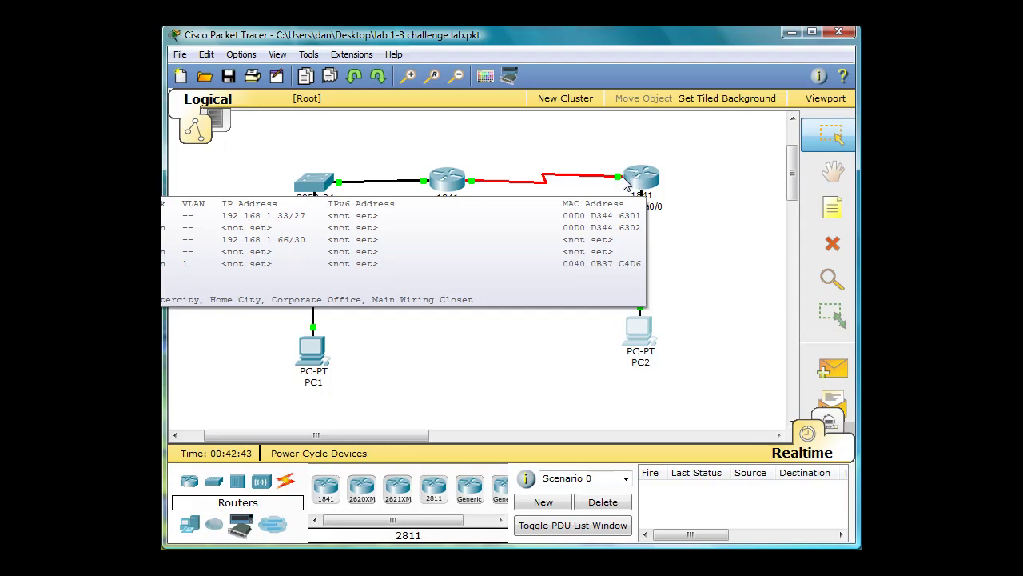
pyautogui.click(636, 183)
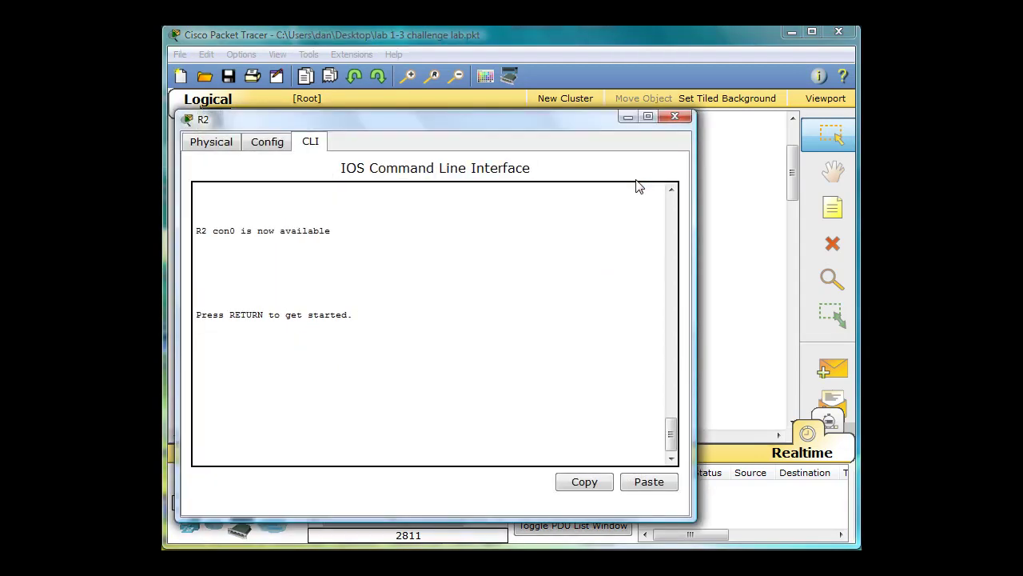
pyautogui.click(221, 143)
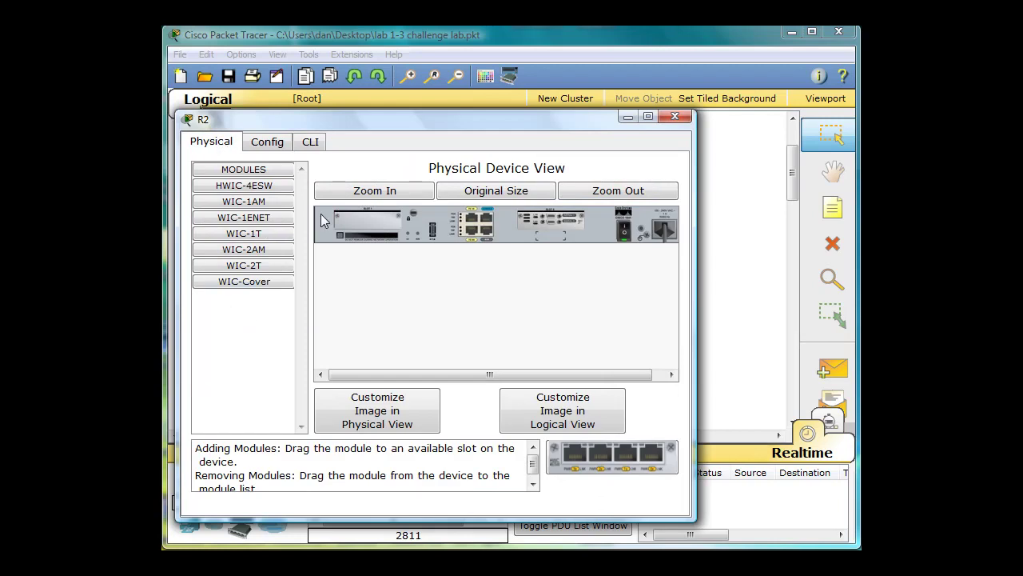
pyautogui.click(268, 141)
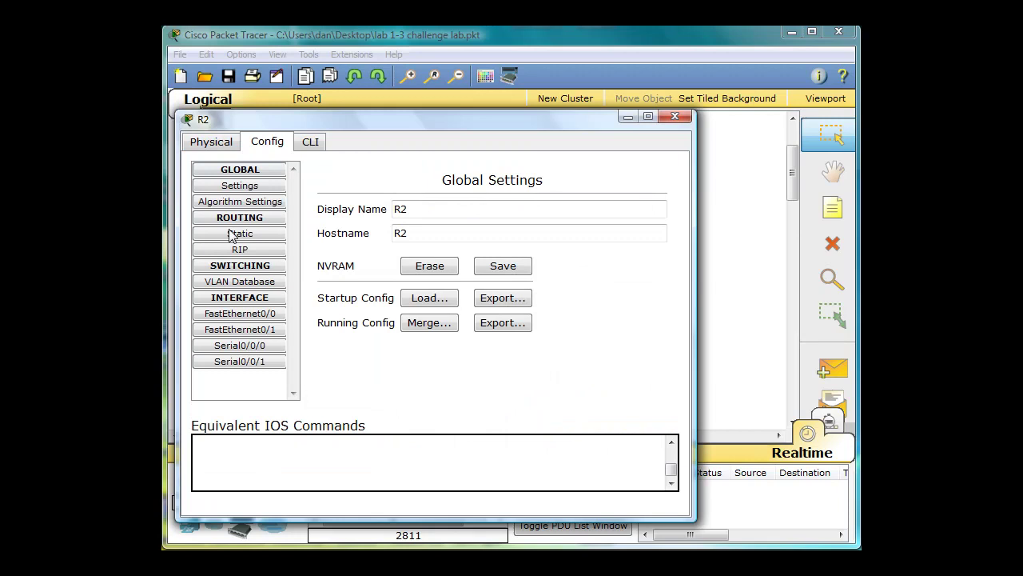
pyautogui.click(233, 349)
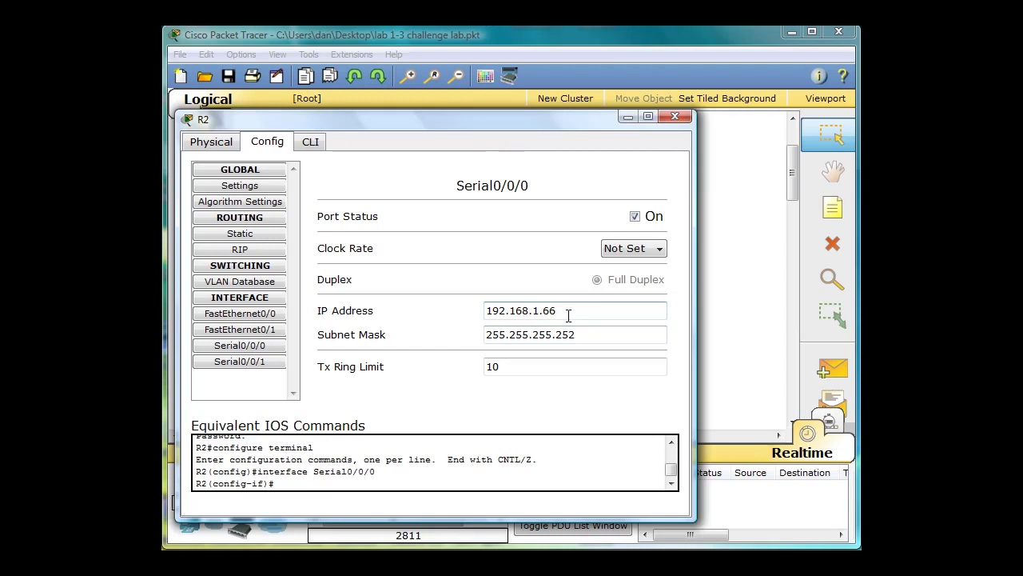
pyautogui.click(628, 118)
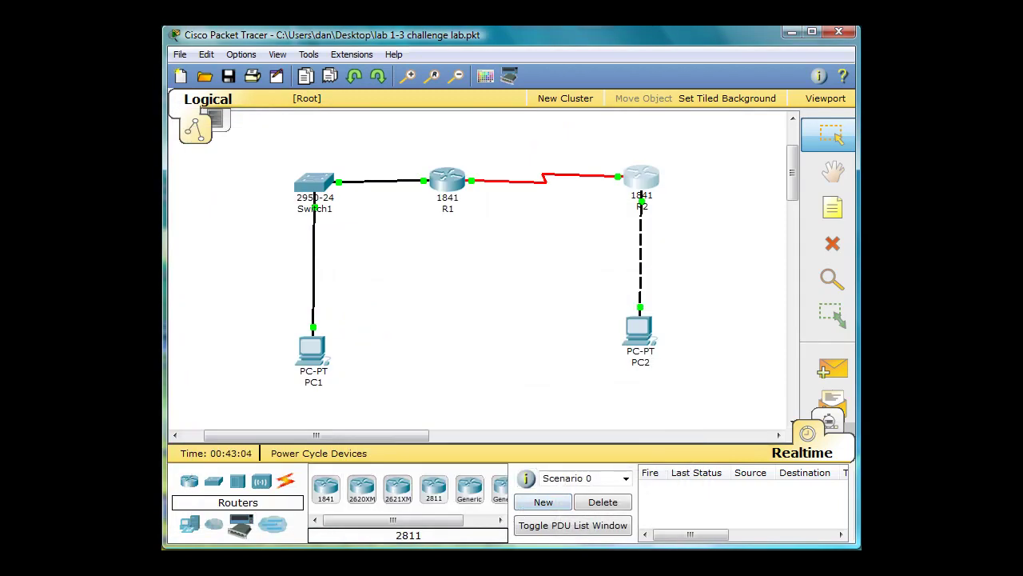
# - Ping R2's serial interface address 192.168.1.66 from PC2's command prompt
pyautogui.click(639, 330)
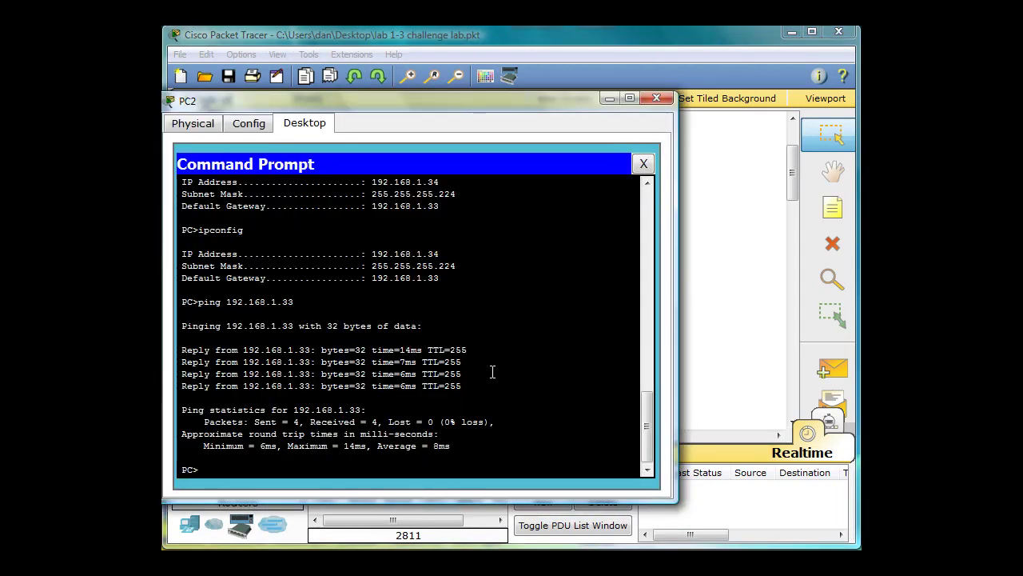
pyautogui.press('Up')
pyautogui.write('66')
pyautogui.press('Return')
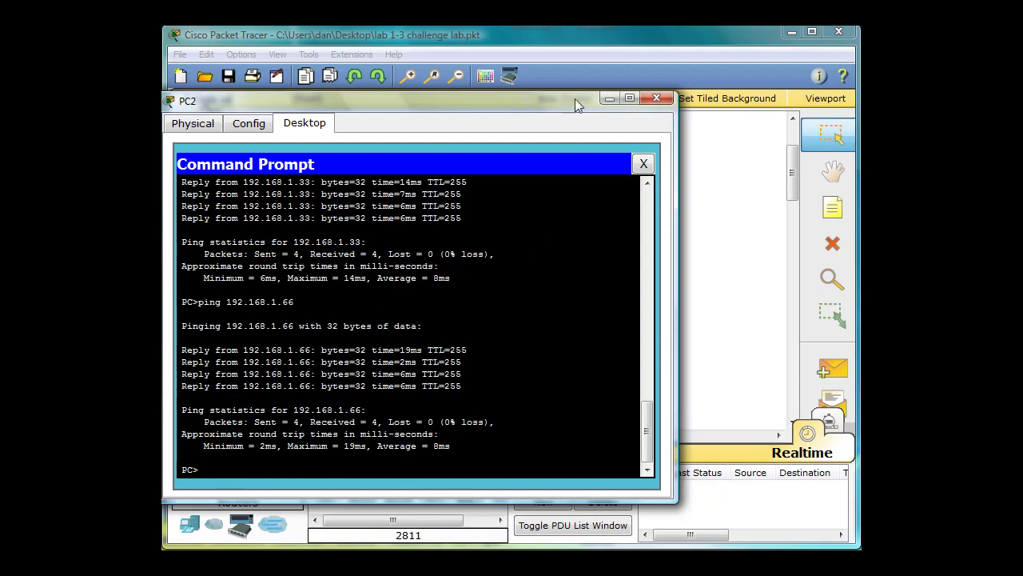
pyautogui.click(609, 98)
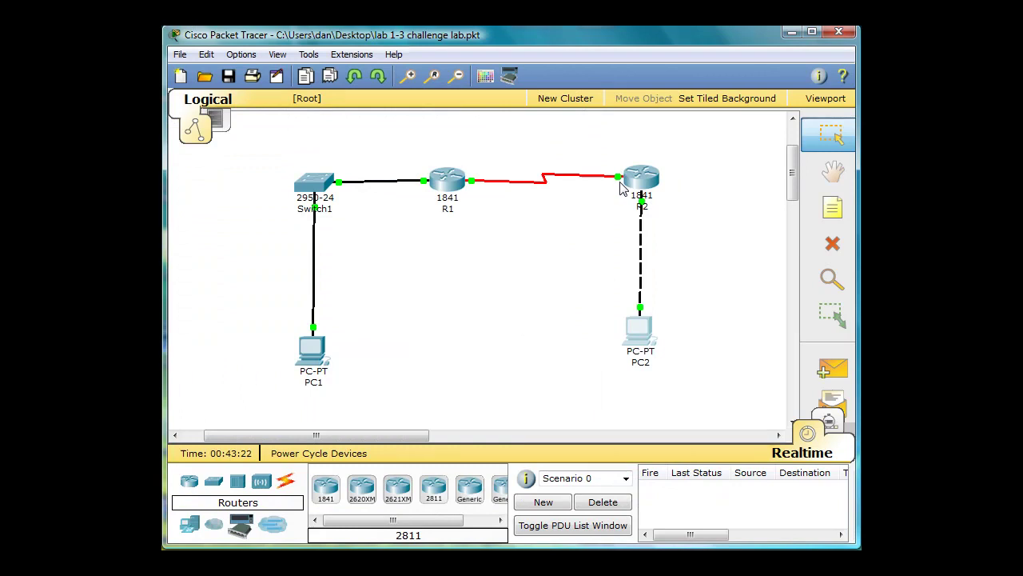
# - Check the address of R1's Serial0/0/0 interface and ping 192.168.1.65 from PC2's command prompt
pyautogui.click(448, 190)
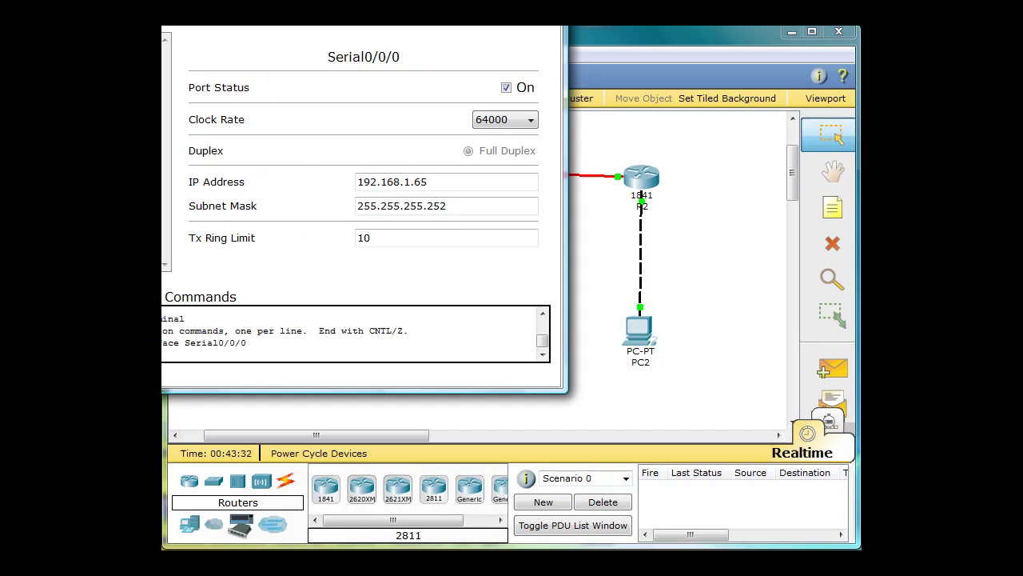
pyautogui.hotkey('alt', 'F4')
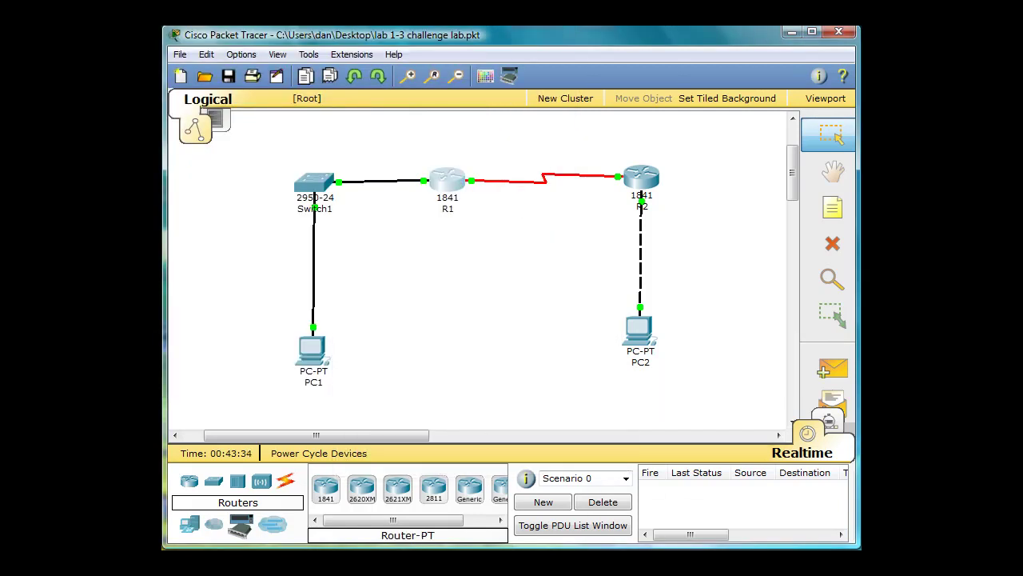
pyautogui.click(637, 328)
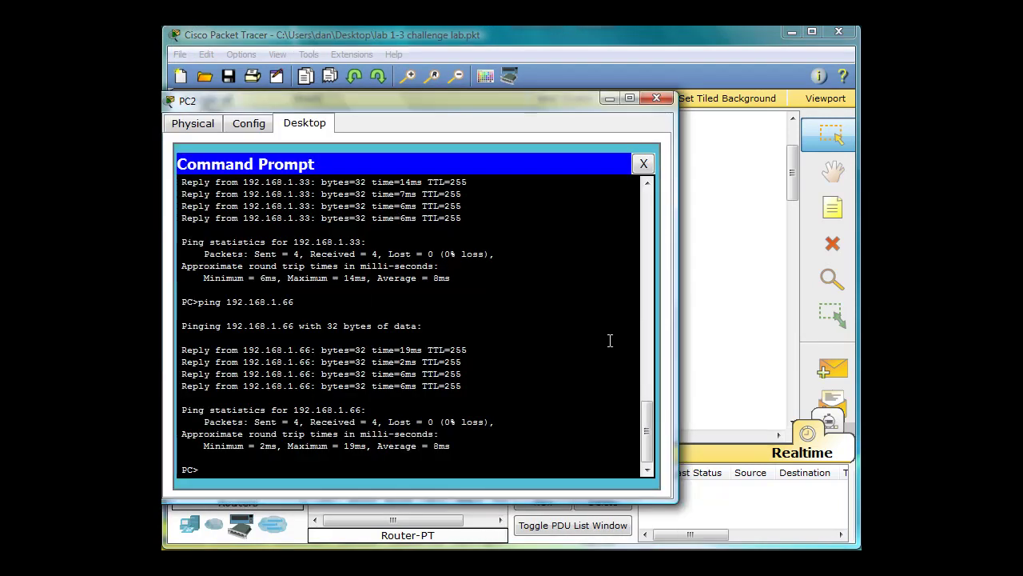
pyautogui.write('ping 192.168.1.66')
pyautogui.press('BackSpace')
pyautogui.write('5')
pyautogui.press('Return')
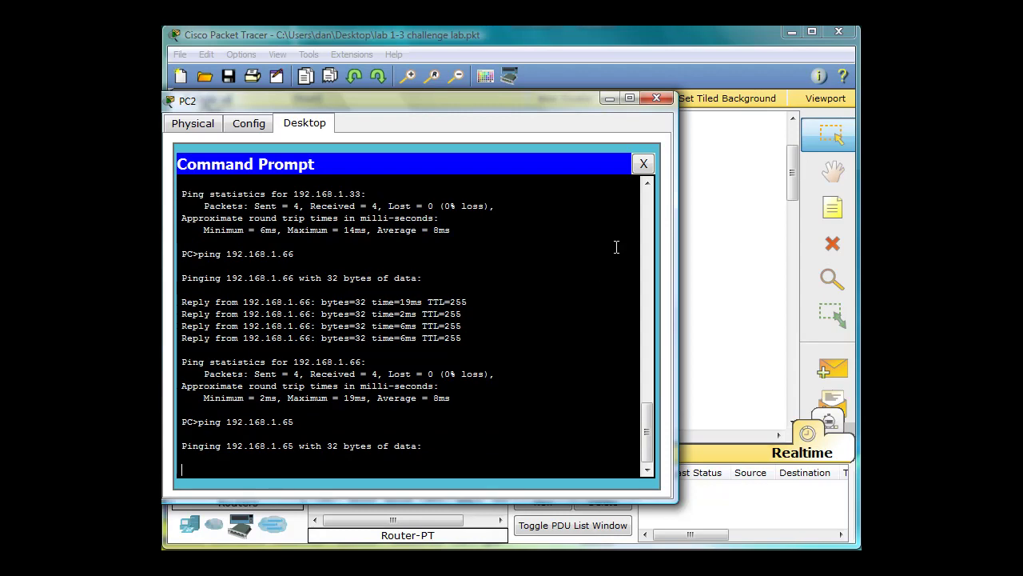
pyautogui.click(607, 101)
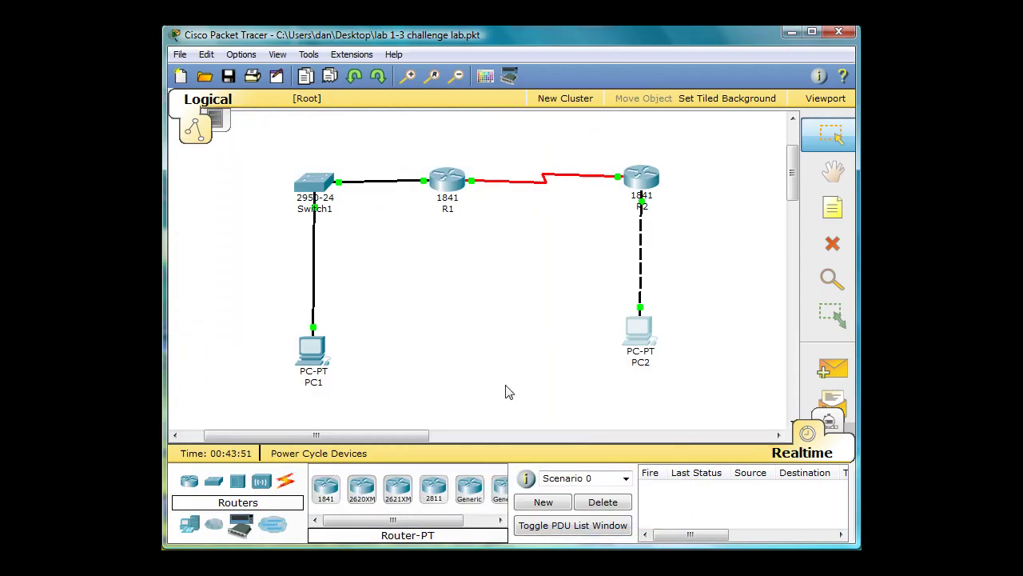
# - Leave interface configuration mode in R2's CLI and display its routing table with show ip route
pyautogui.moveTo(638, 331)
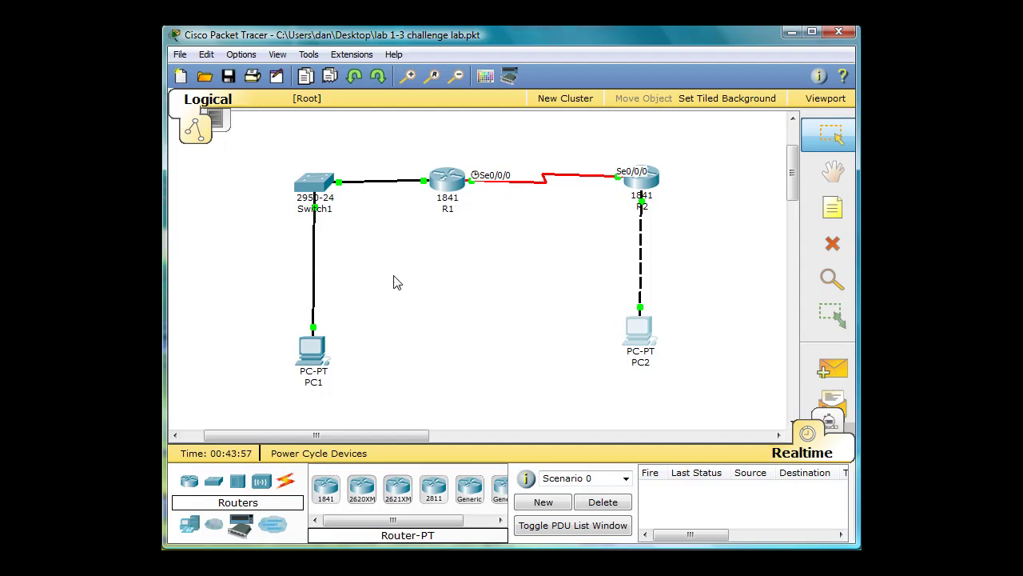
pyautogui.moveTo(312, 362)
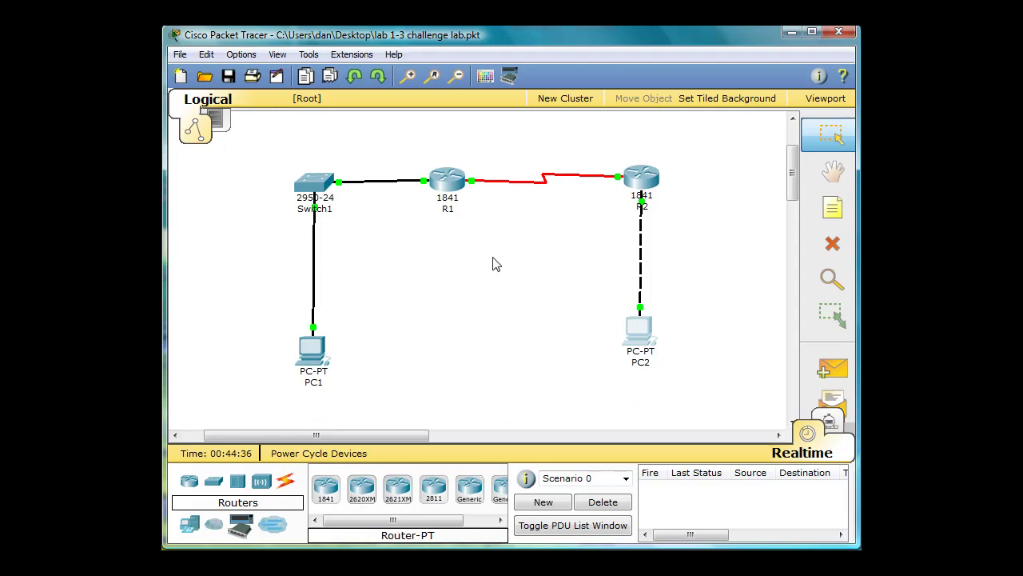
pyautogui.moveTo(654, 179)
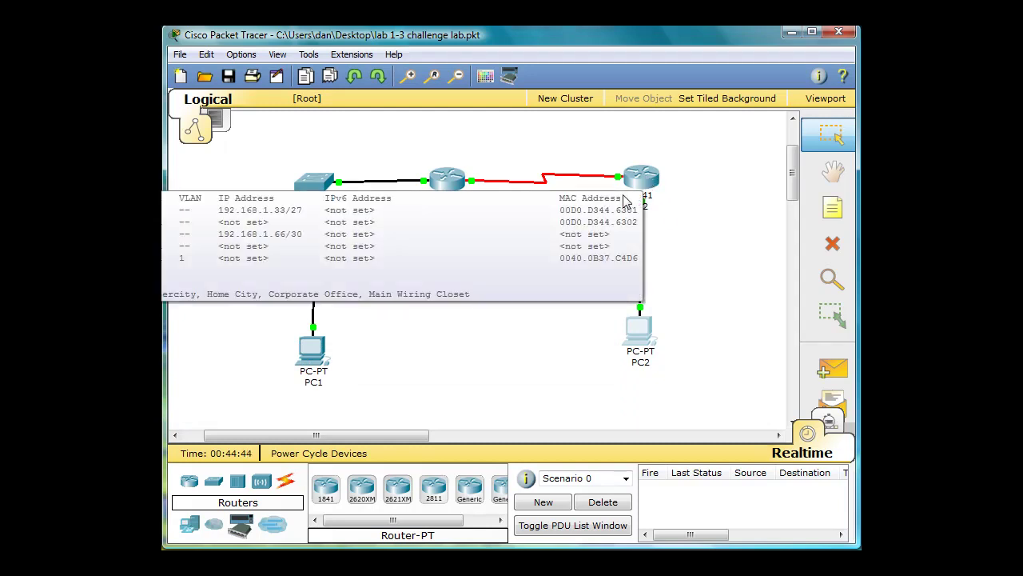
pyautogui.moveTo(472, 183)
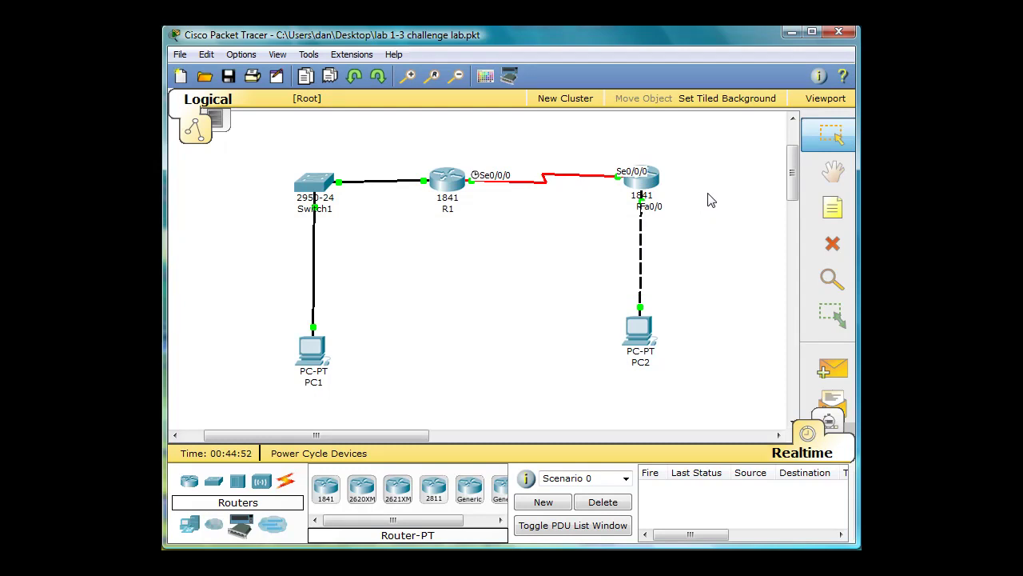
pyautogui.click(656, 185)
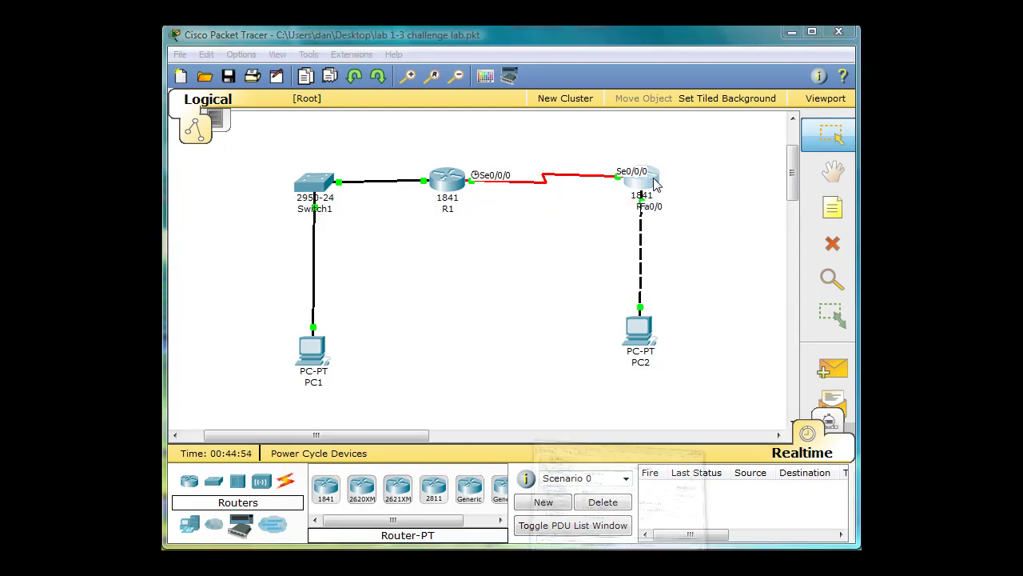
pyautogui.click(319, 144)
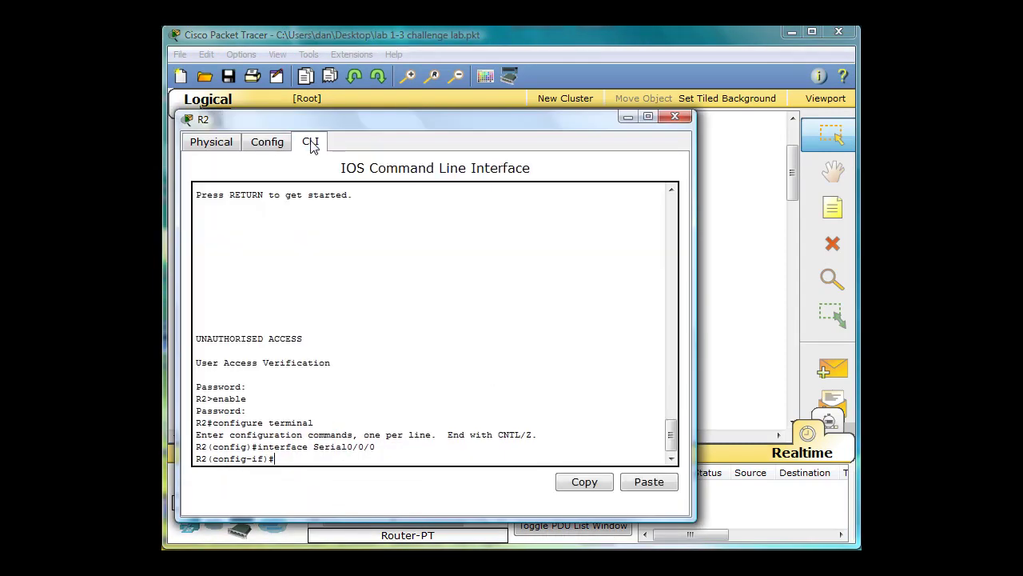
pyautogui.press('Return')
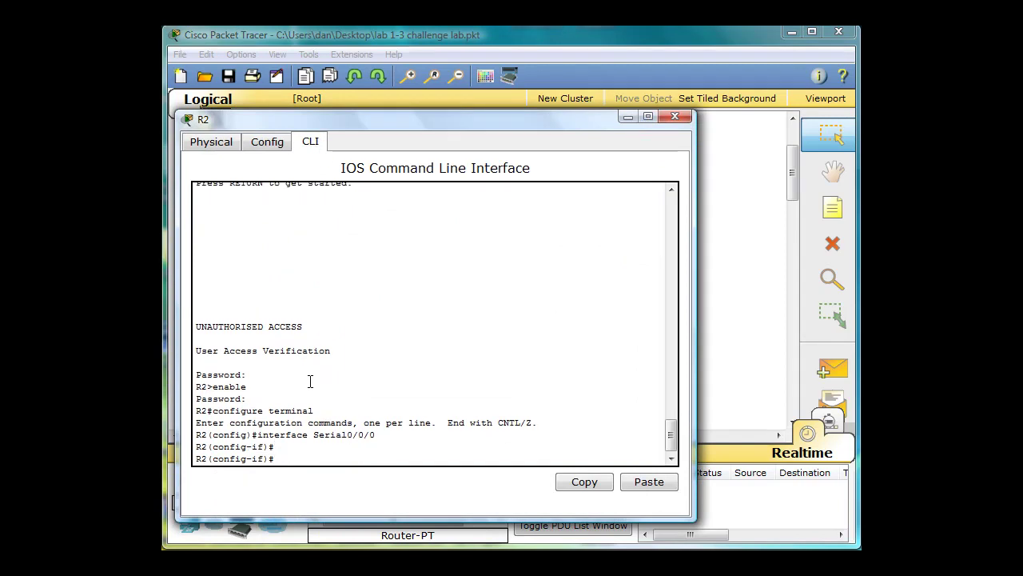
pyautogui.hotkey('ctrl', 'z')
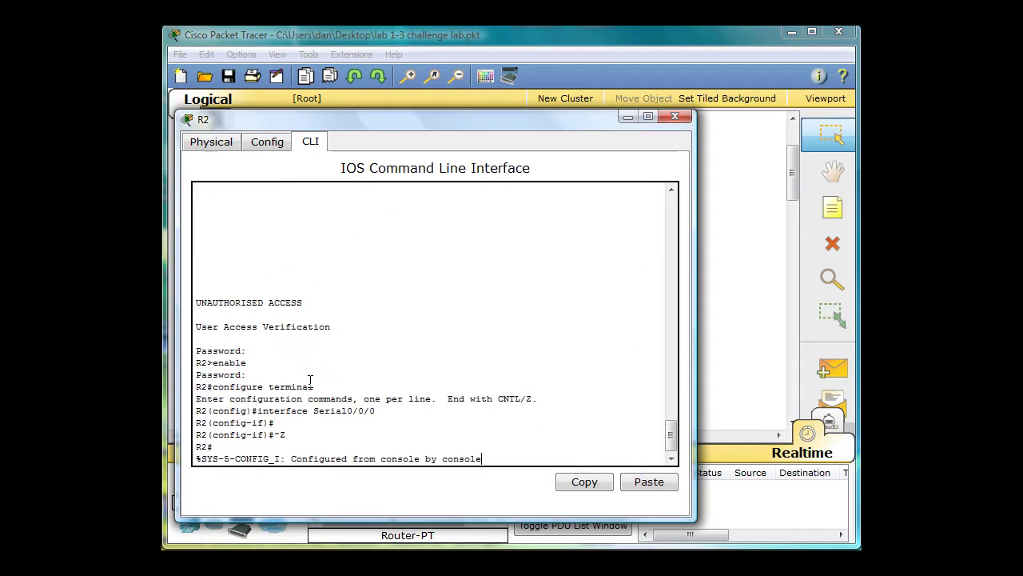
pyautogui.press('Return')
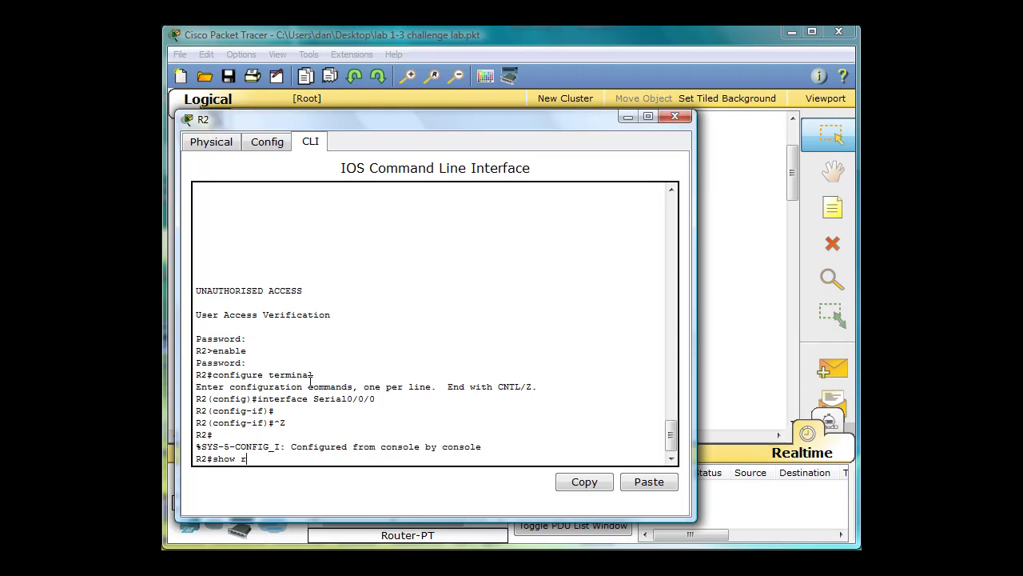
pyautogui.write('show ip route')
pyautogui.press('Return')
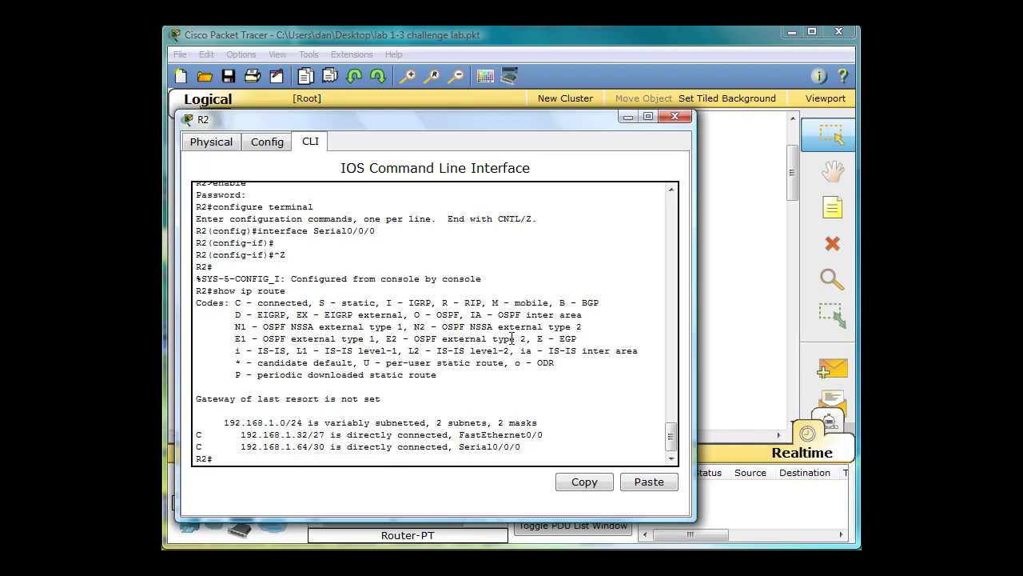
pyautogui.click(627, 118)
# - Display R1's routing table in its CLI with show ip route
pyautogui.moveTo(526, 168)
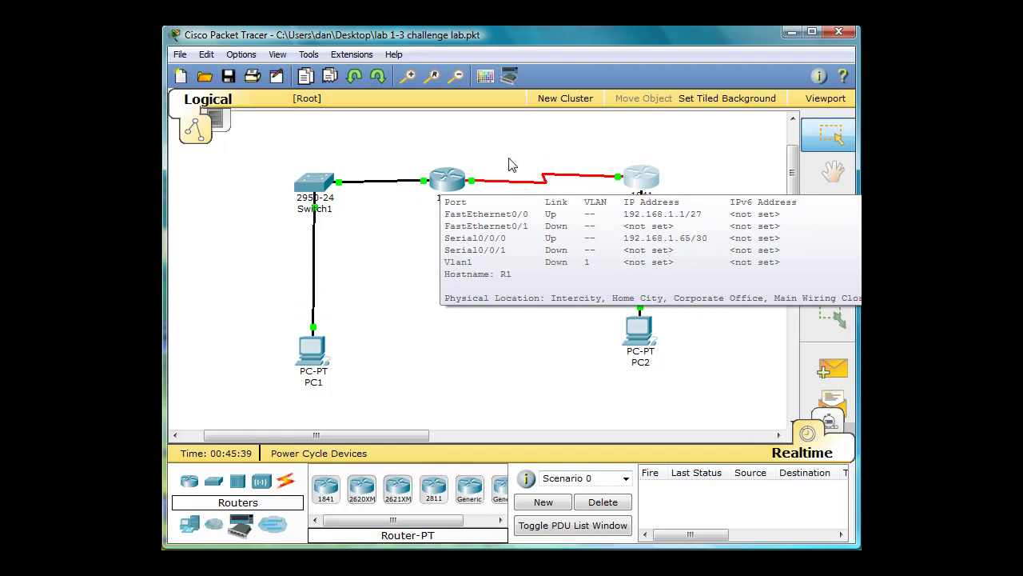
pyautogui.moveTo(572, 162)
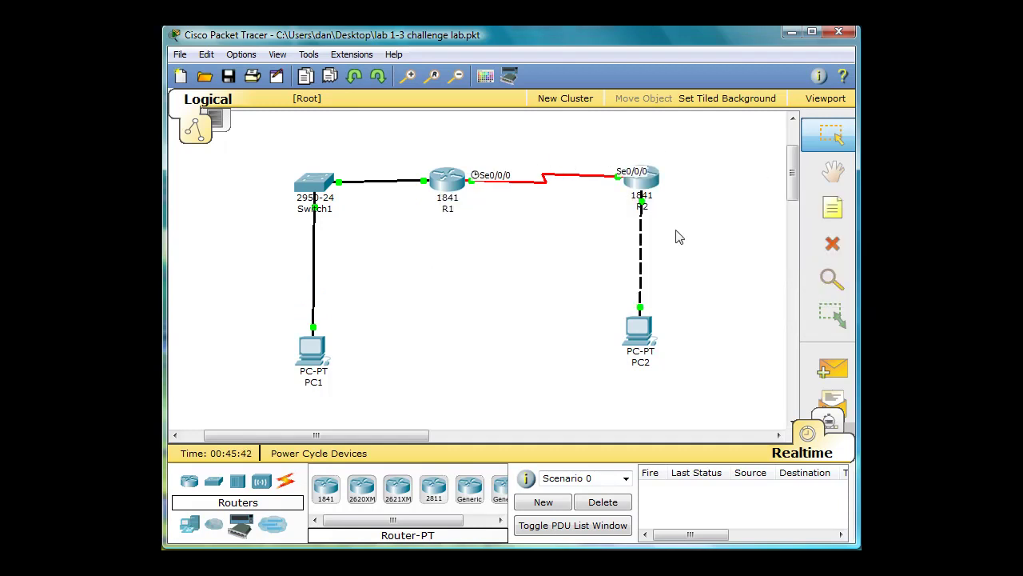
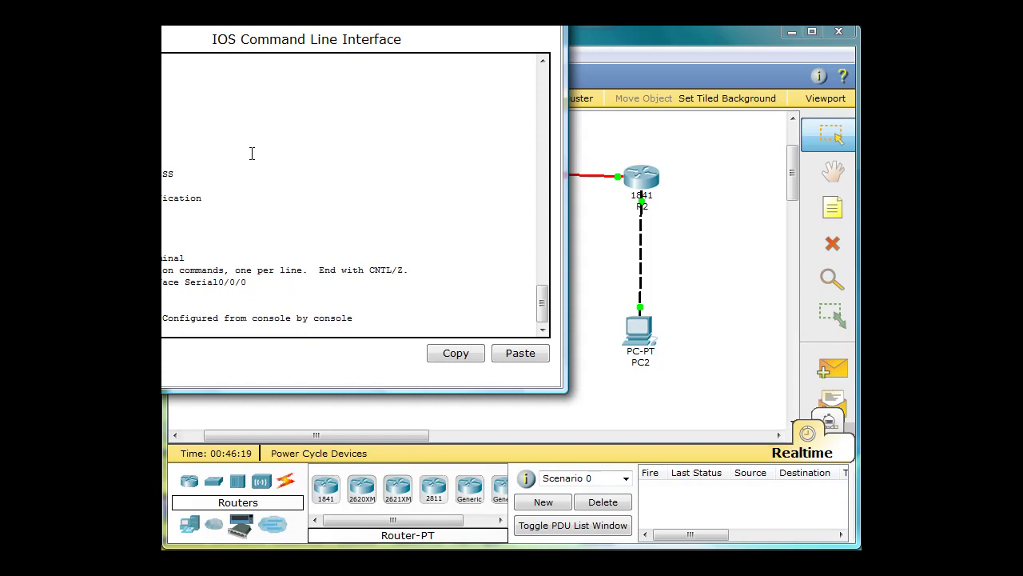
pyautogui.press('Return')
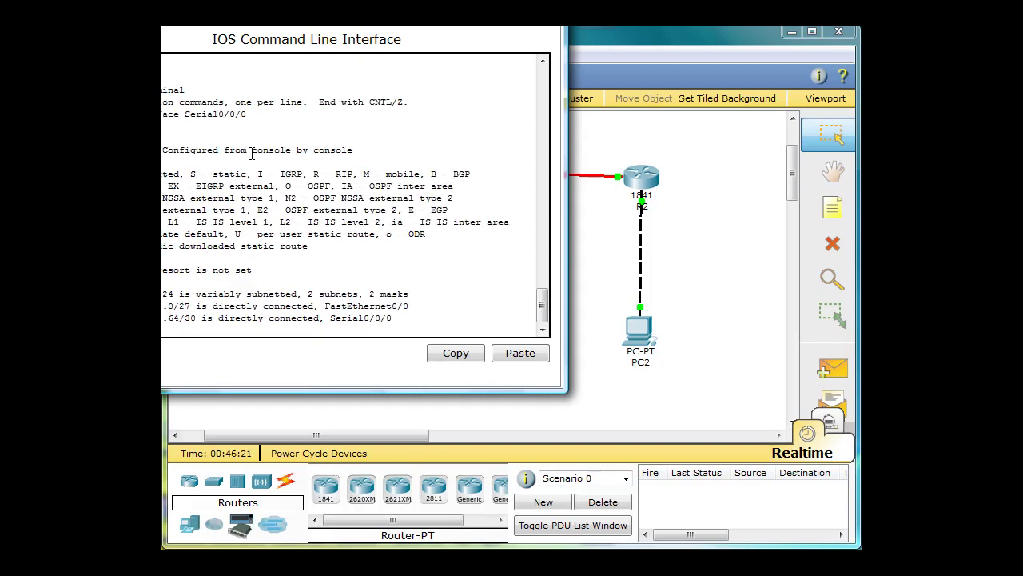
pyautogui.moveTo(257, 26); pyautogui.dragTo(404, 43)
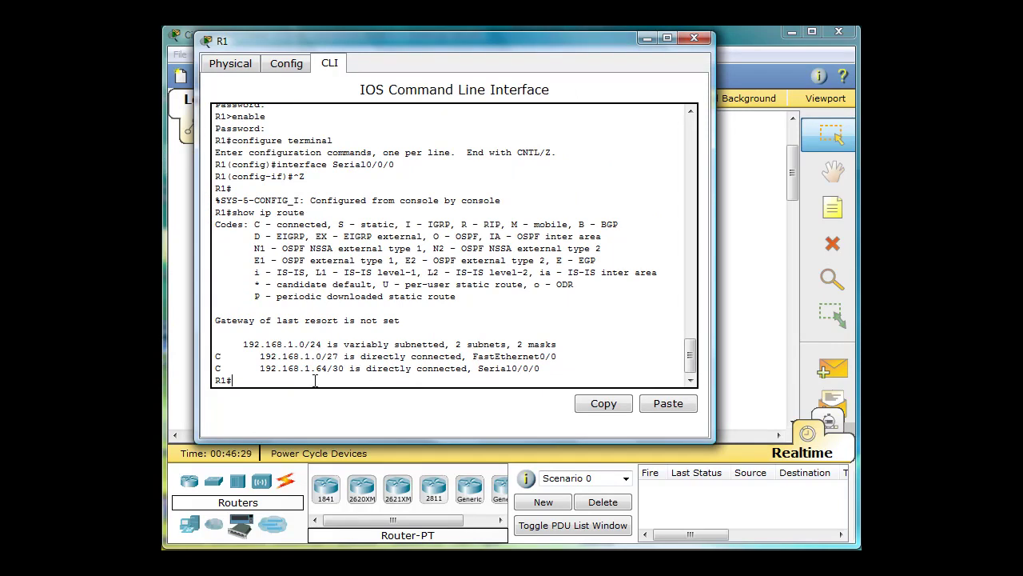
# - Put R1's window away and examine PC2's default gateway and its FastEthernet IP address and subnet mask
pyautogui.click(646, 39)
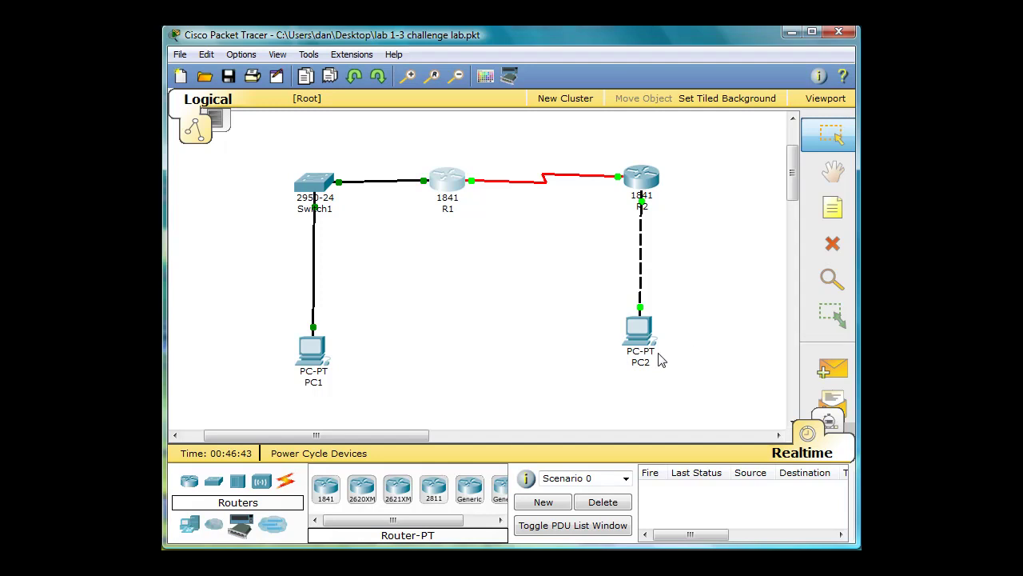
pyautogui.moveTo(642, 344)
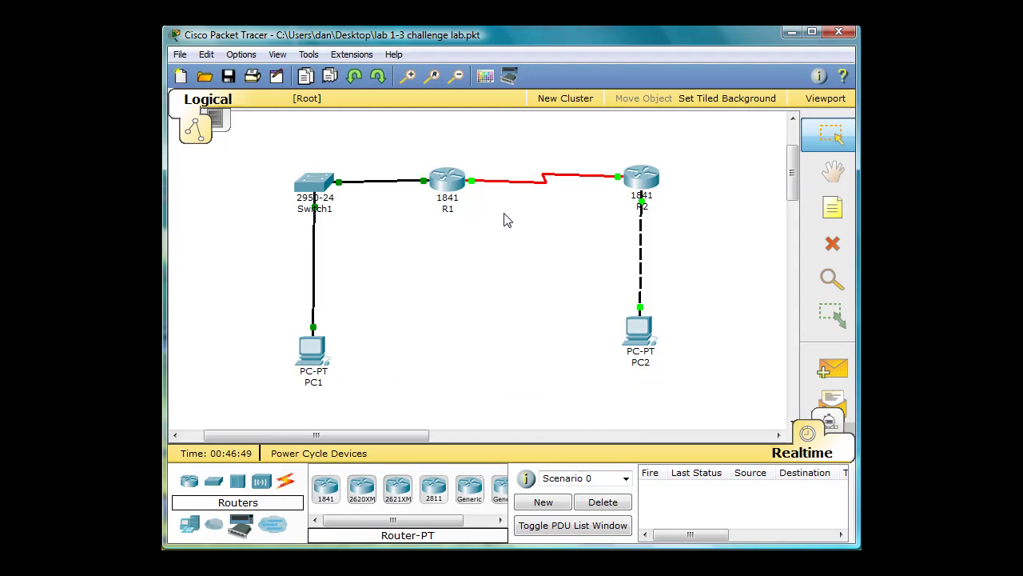
pyautogui.moveTo(447, 206)
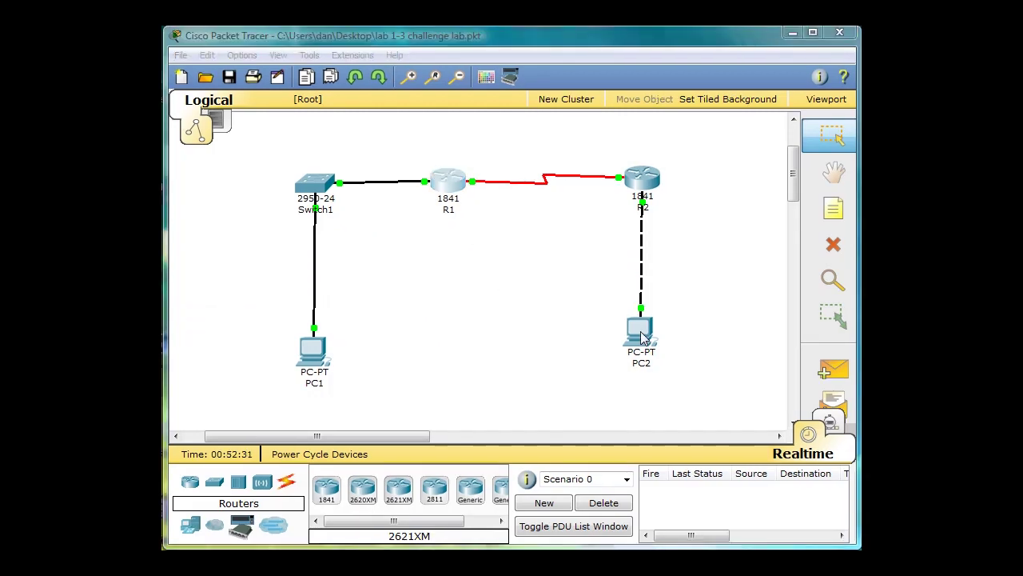
pyautogui.click(642, 337)
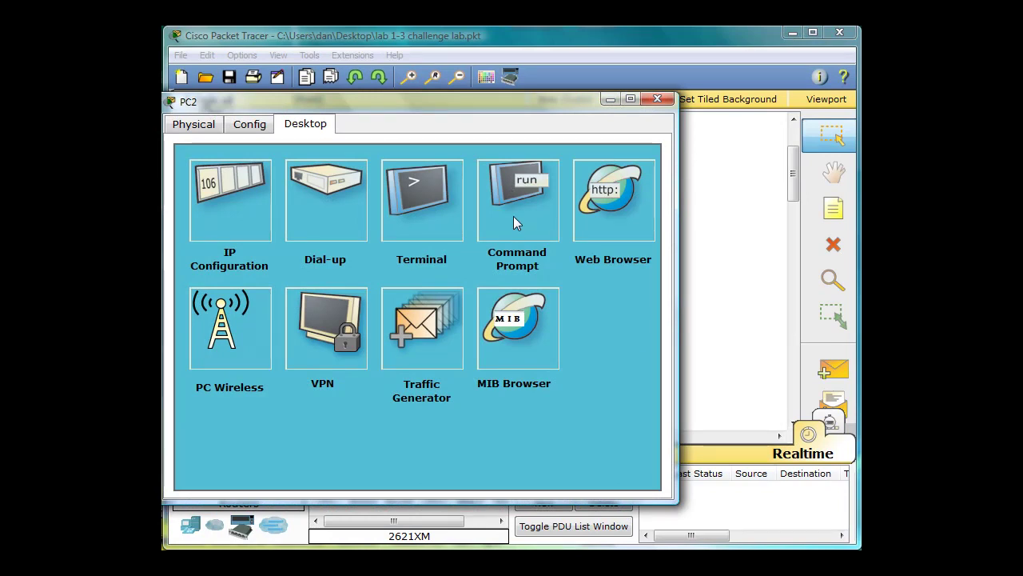
pyautogui.click(259, 131)
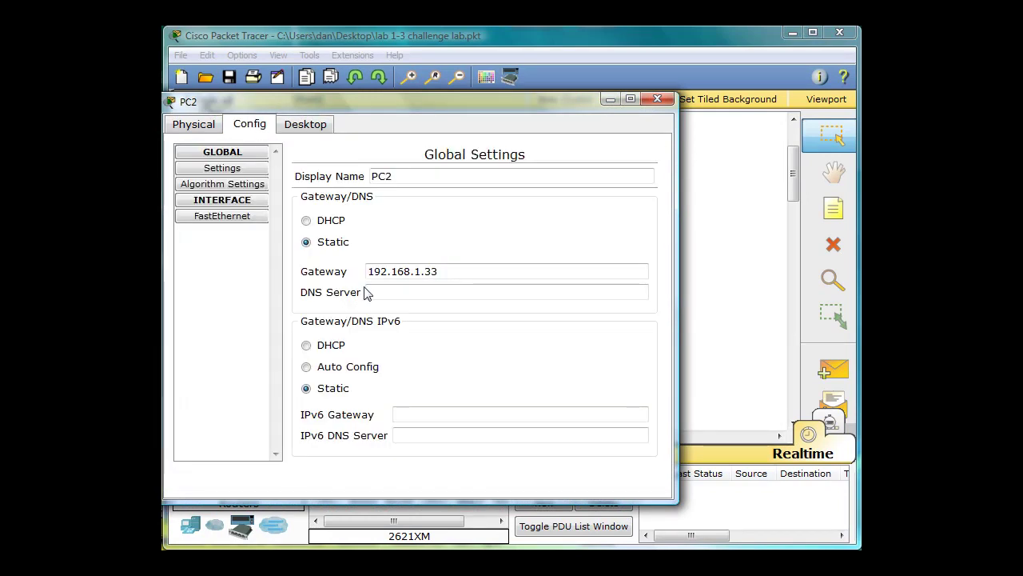
pyautogui.click(436, 273)
pyautogui.click(233, 218)
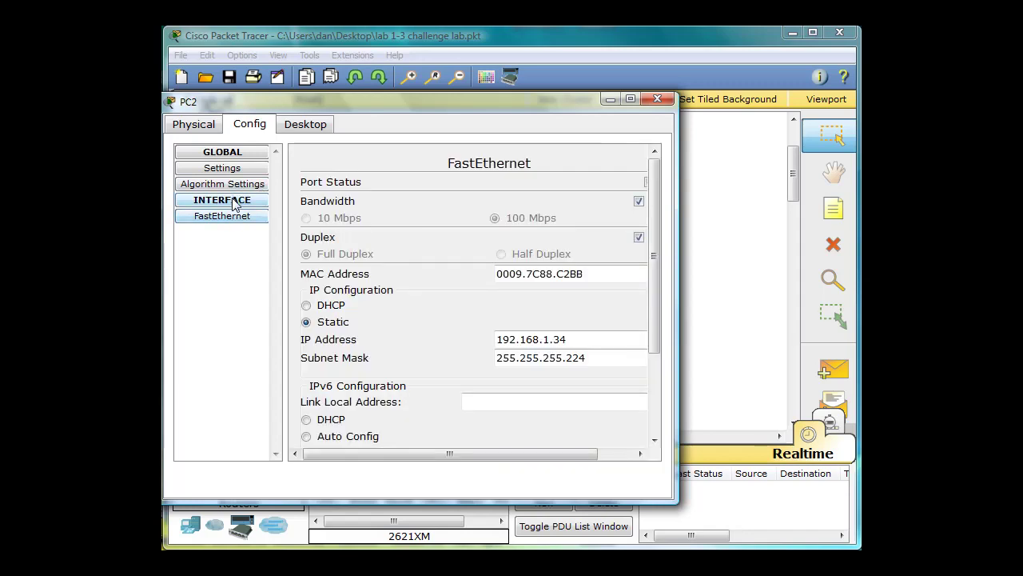
pyautogui.click(563, 342)
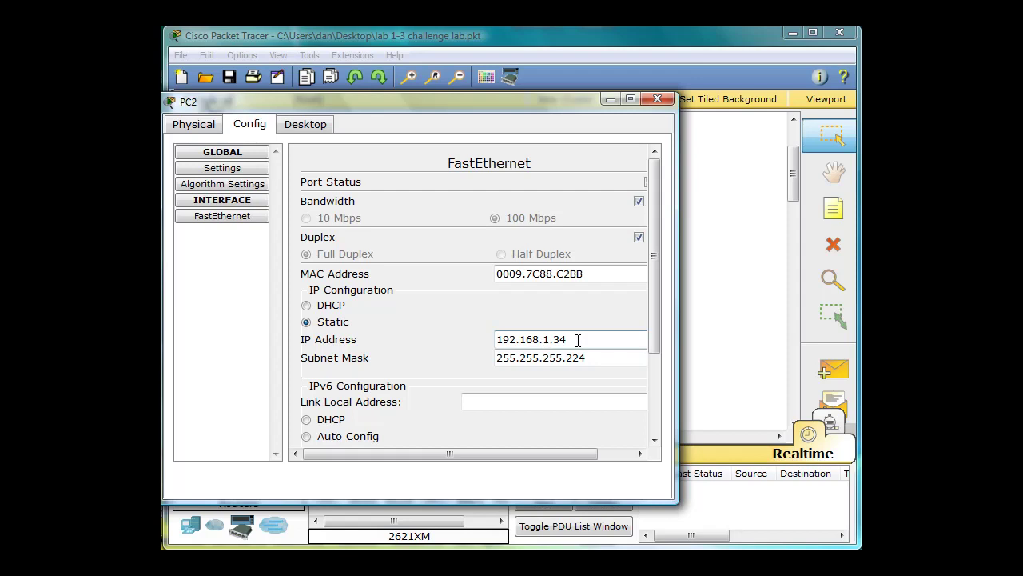
# - Return to PC2's global settings to recheck its default gateway, and close PC2's window
pyautogui.click(227, 201)
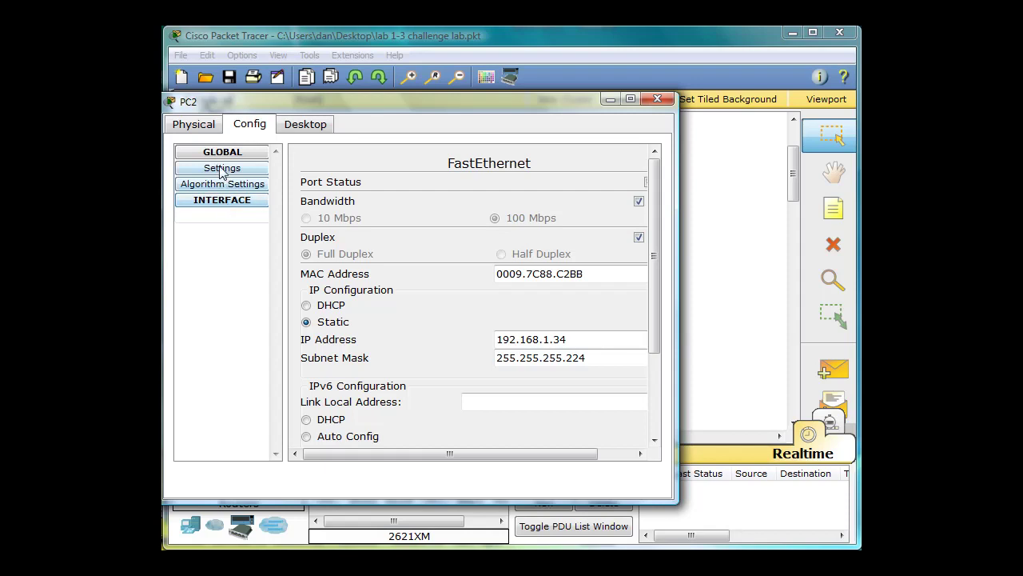
pyautogui.click(223, 154)
pyautogui.click(223, 169)
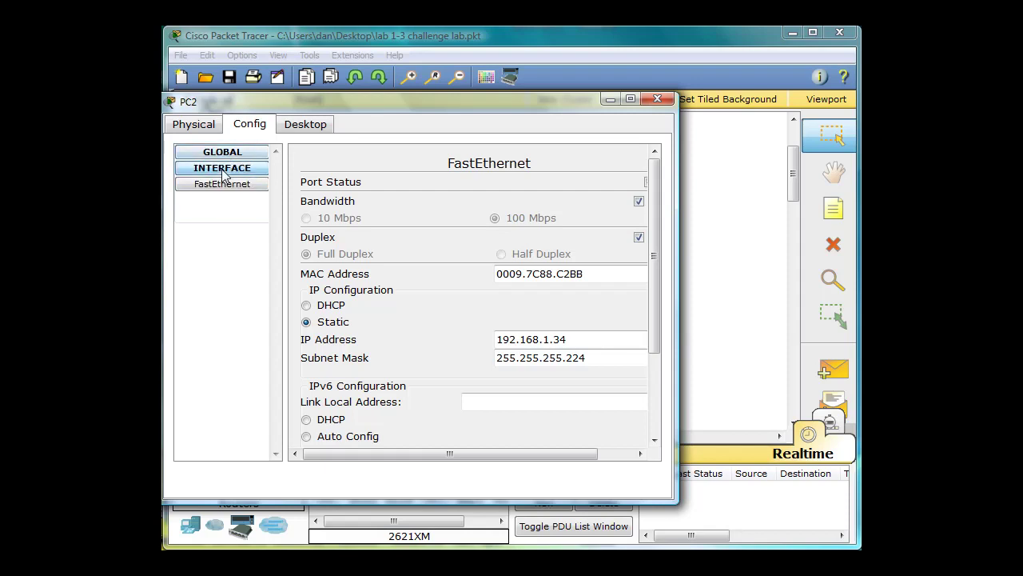
pyautogui.click(228, 185)
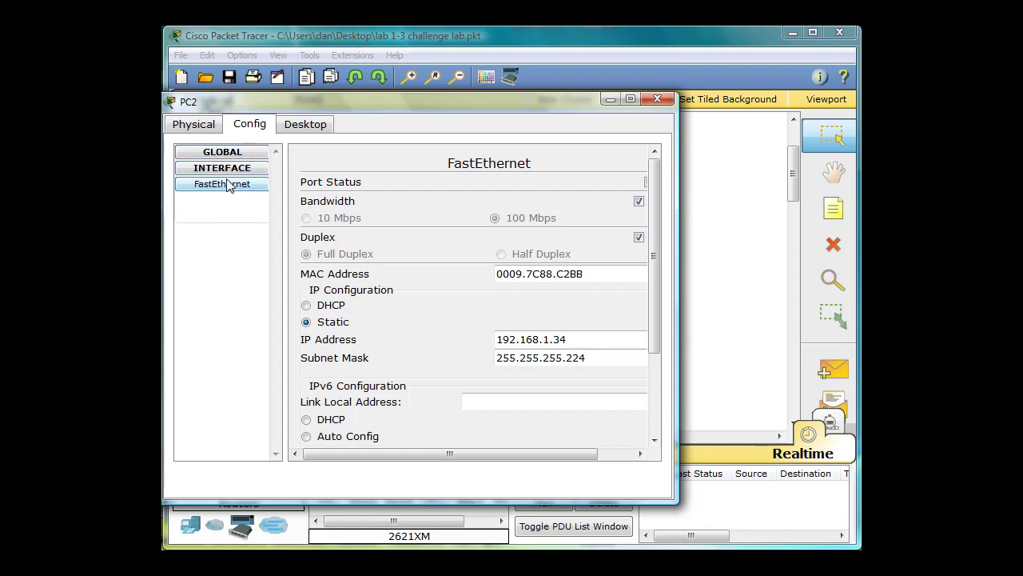
pyautogui.click(224, 167)
pyautogui.click(224, 154)
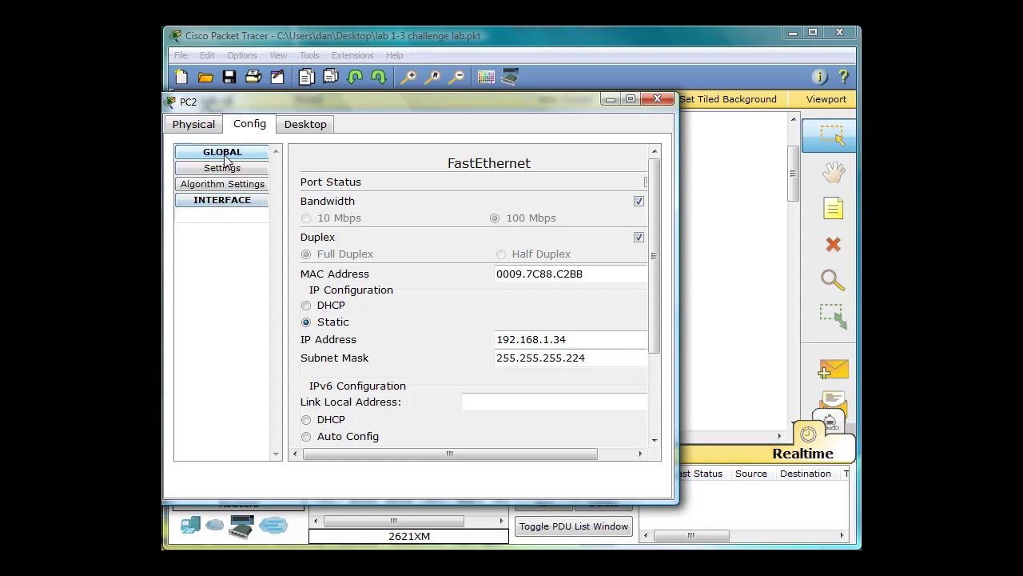
pyautogui.click(223, 168)
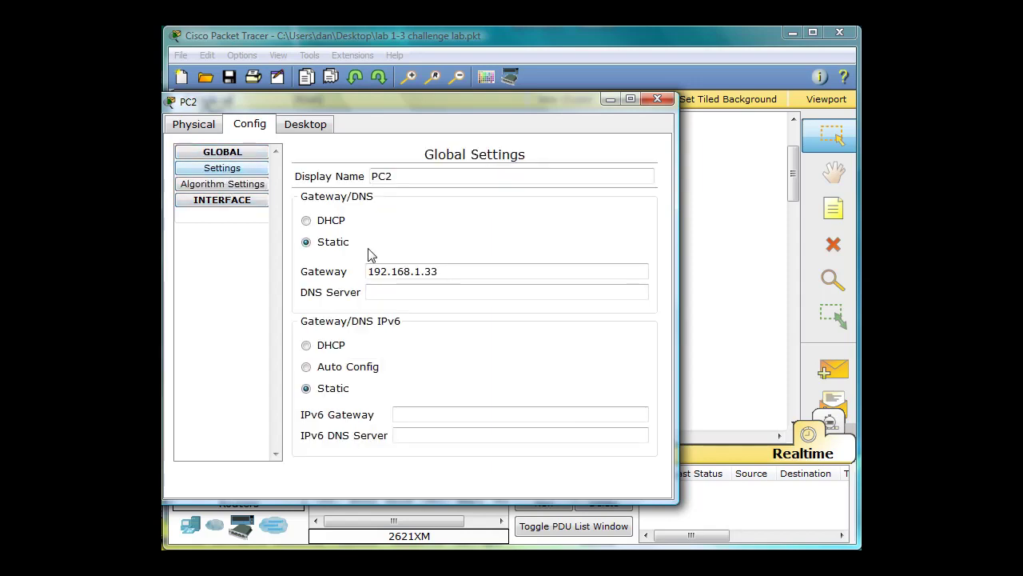
pyautogui.click(442, 272)
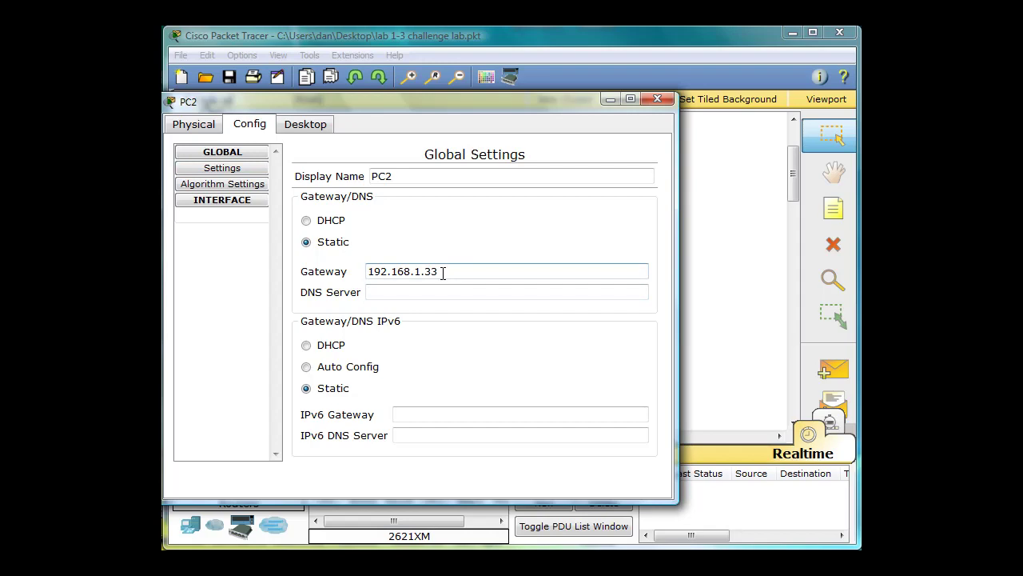
pyautogui.click(658, 100)
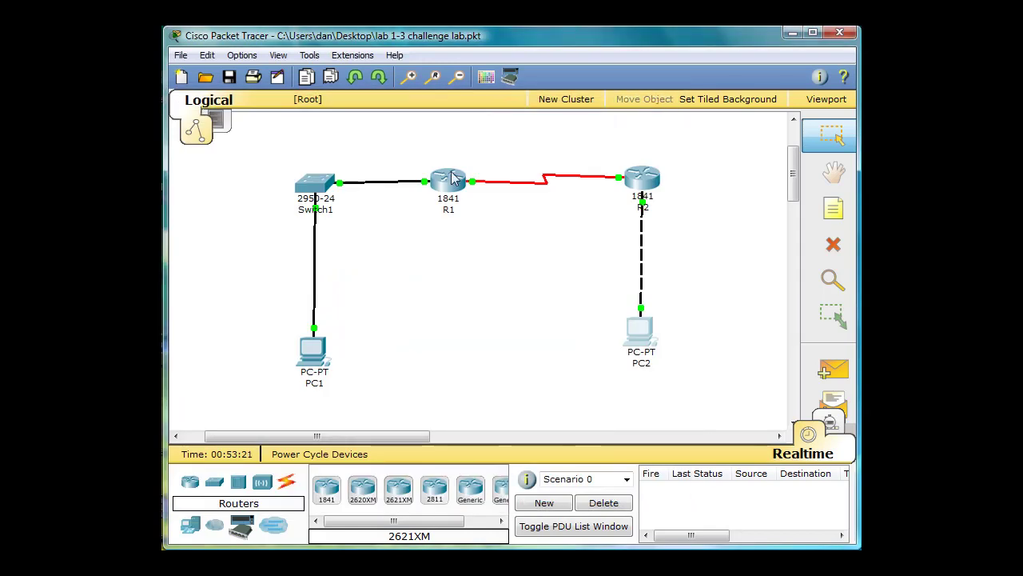
# - In R1's global configuration mode, add a static route to 192.168.1.32 with mask 255.255.255.224 through interface s0/0/0
pyautogui.click(449, 184)
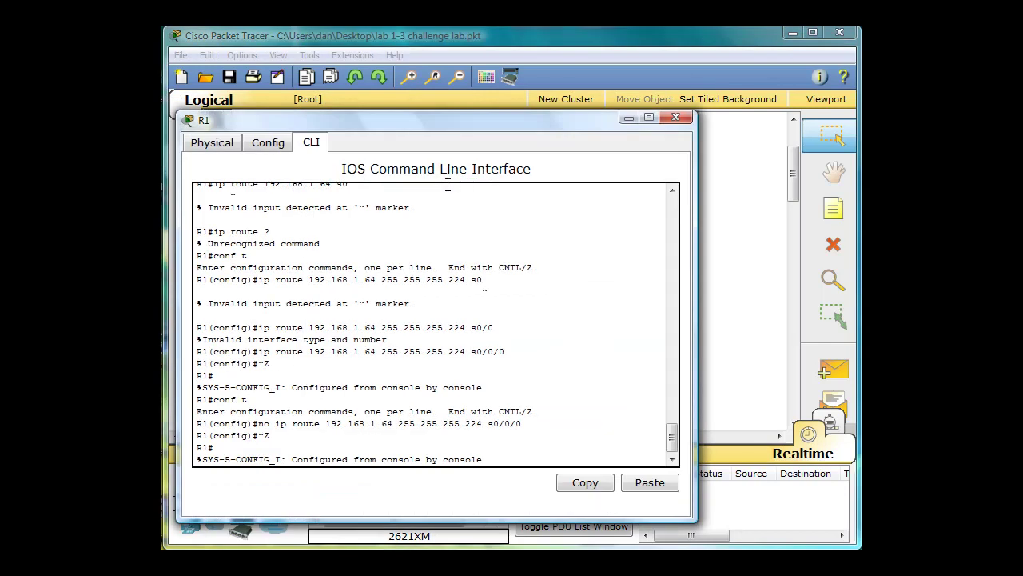
pyautogui.press('Return')
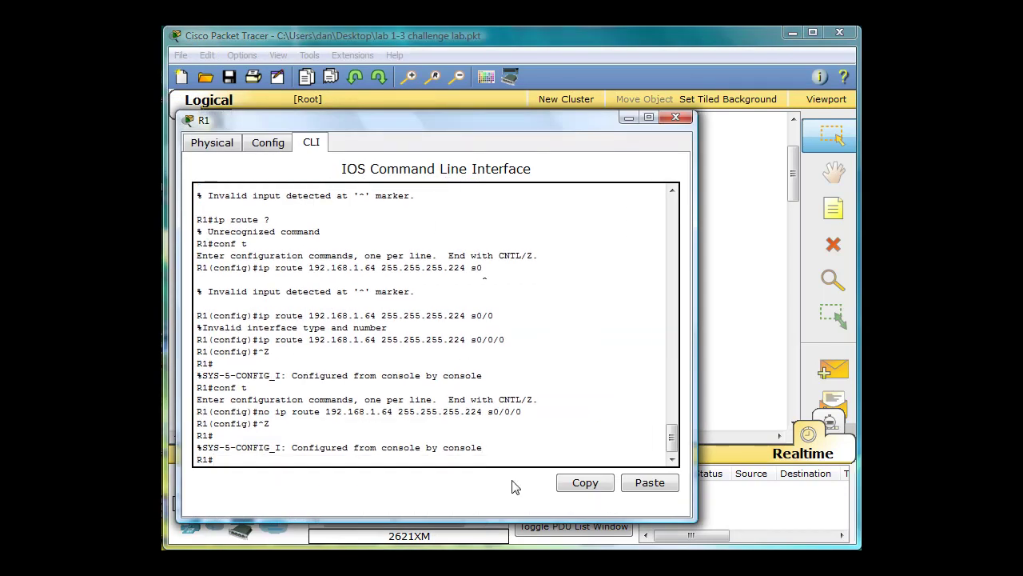
pyautogui.write('configure terminal')
pyautogui.press('Return')
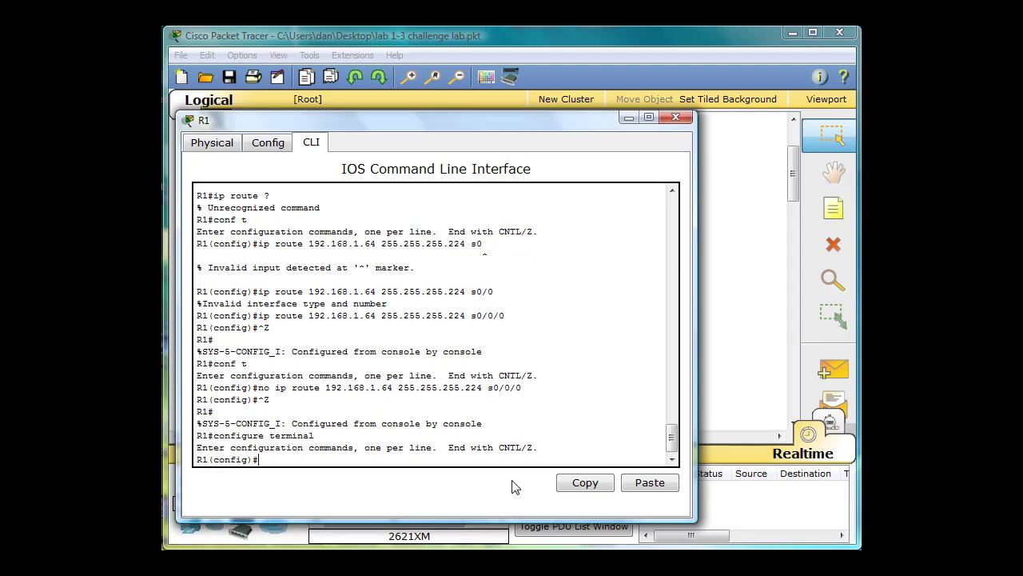
pyautogui.write('ip route 192.168.1.32 255.255.255.224')
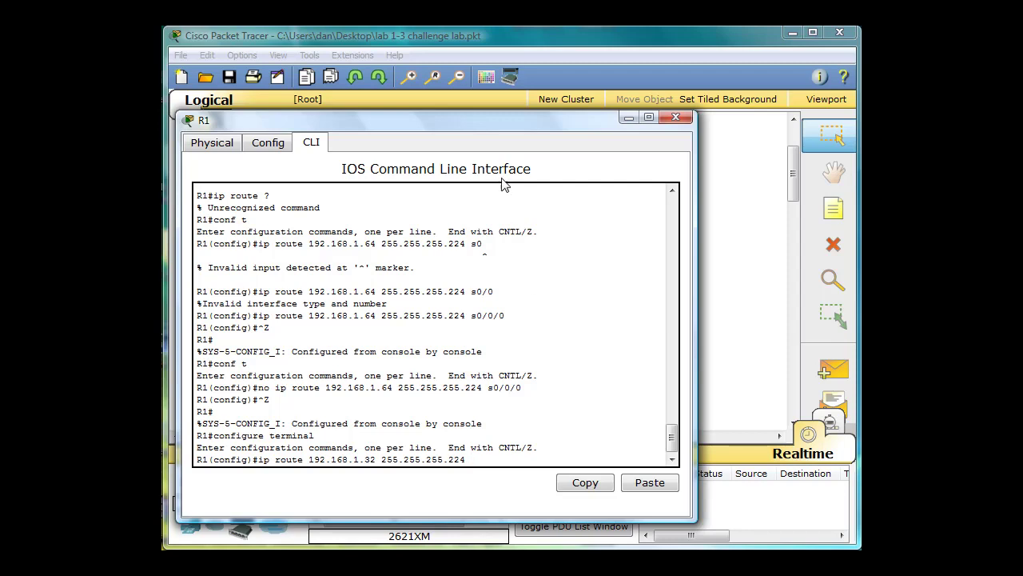
pyautogui.moveTo(490, 123); pyautogui.dragTo(522, 365)
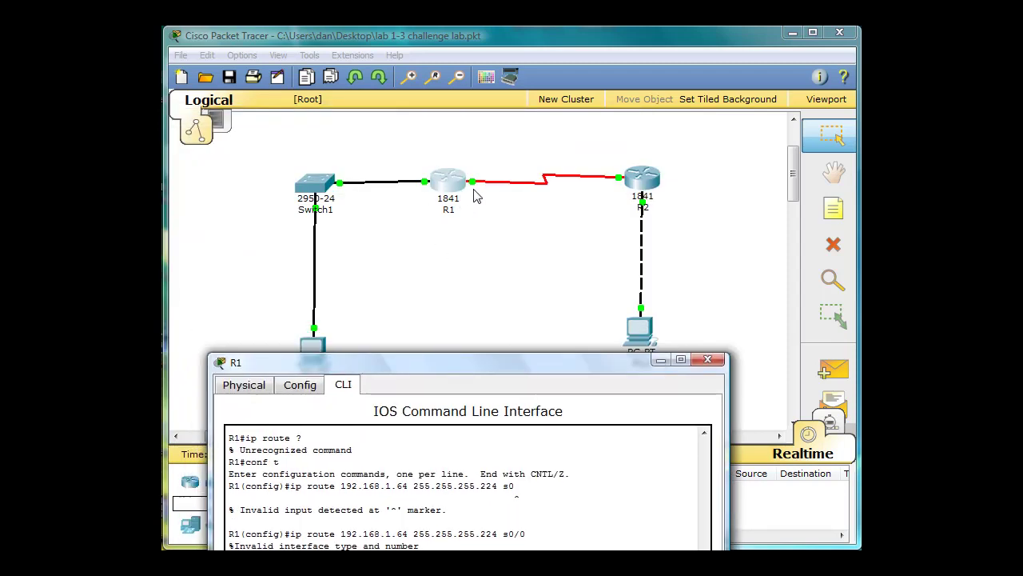
pyautogui.moveTo(489, 367); pyautogui.dragTo(483, 104)
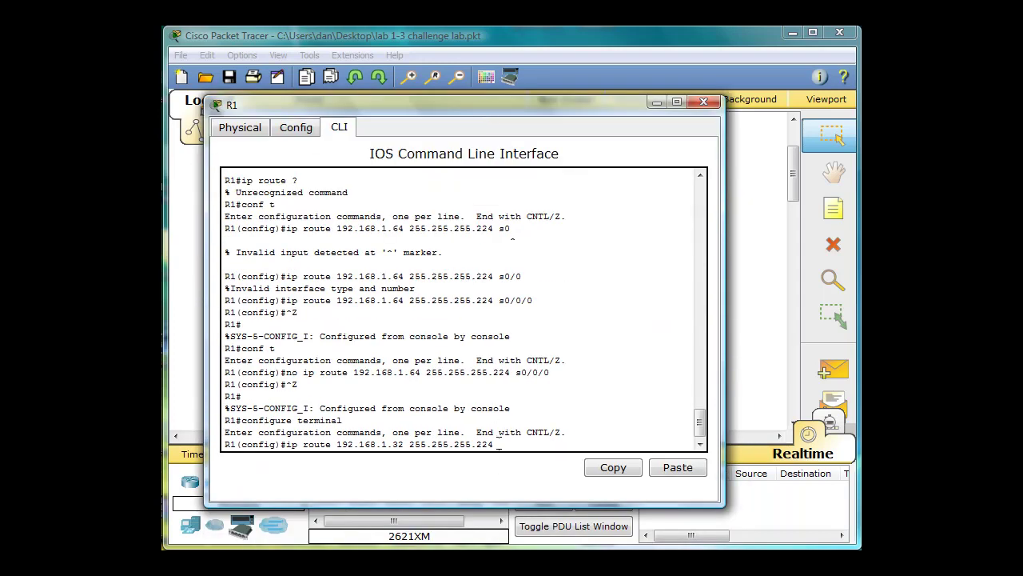
pyautogui.write('s0/0/0')
pyautogui.press('Return')
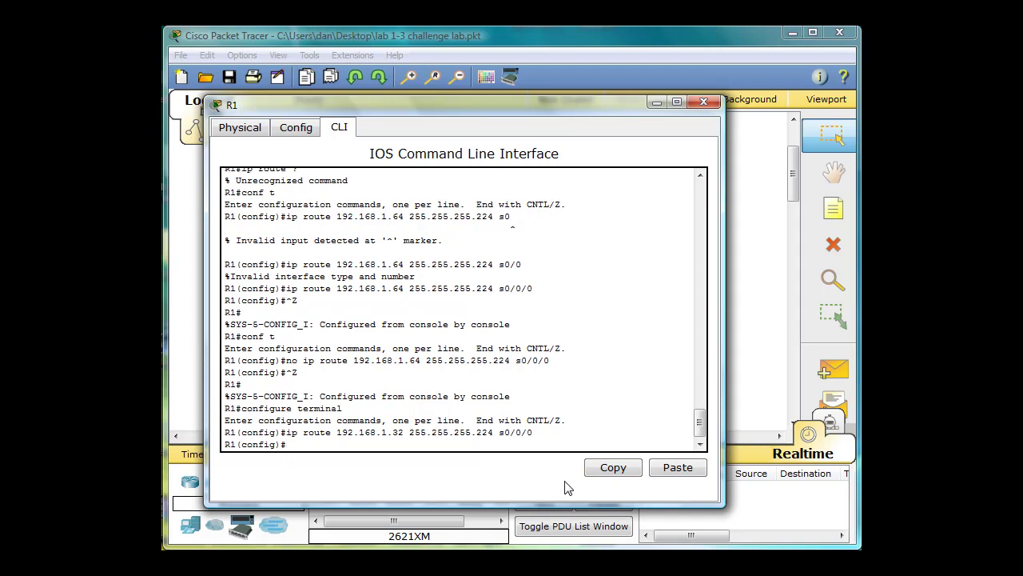
pyautogui.click(657, 103)
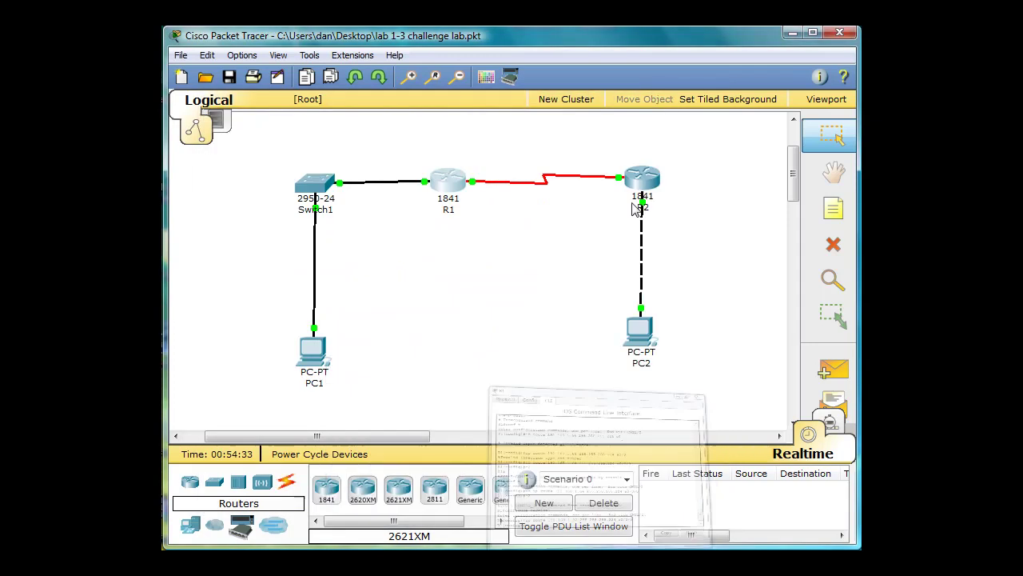
# - Repeat the ping to 192.168.1.65 from PC2's command prompt and compare the result with the network topology
pyautogui.click(639, 335)
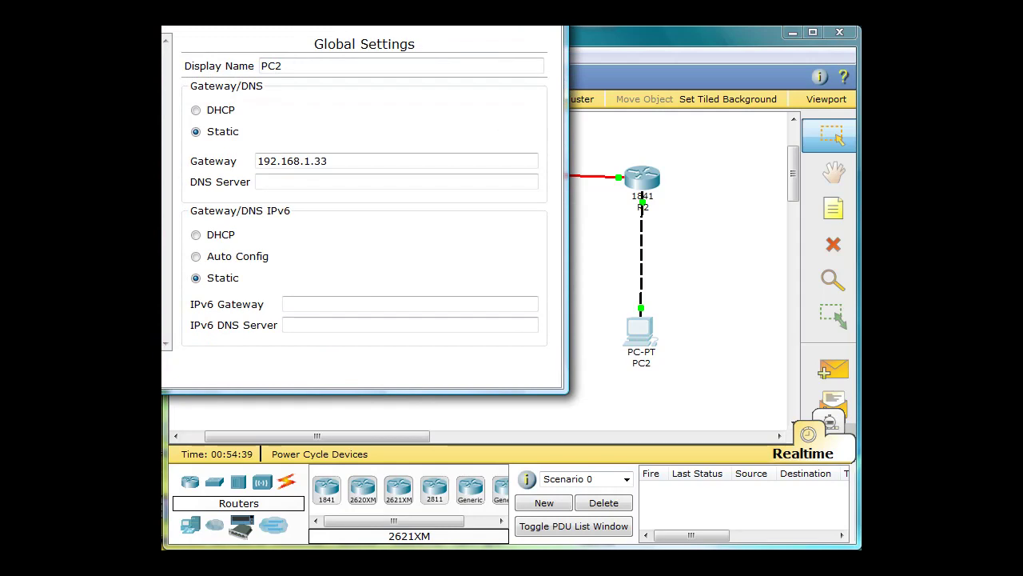
pyautogui.click(318, 24)
pyautogui.click(399, 124)
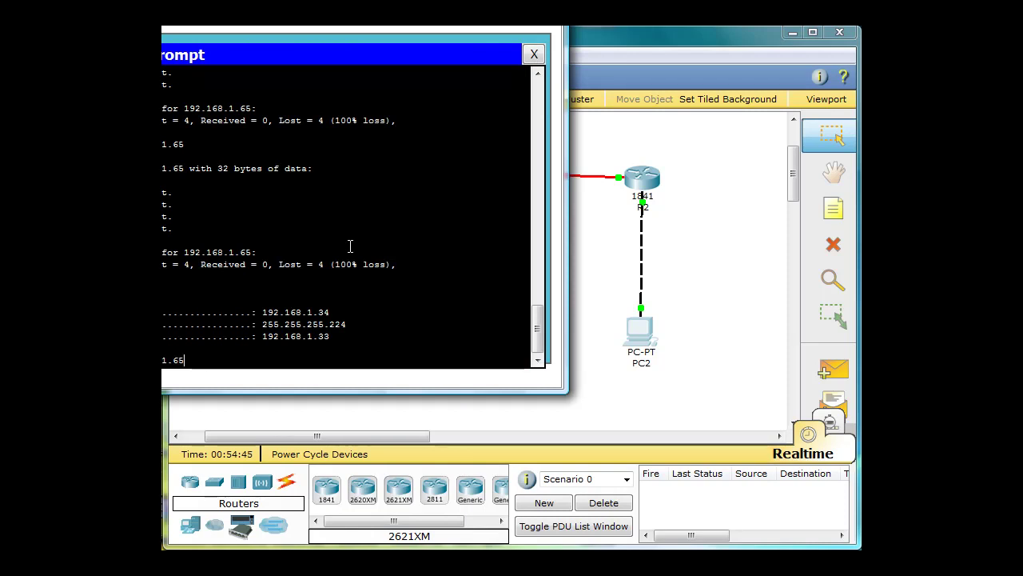
pyautogui.press('Return')
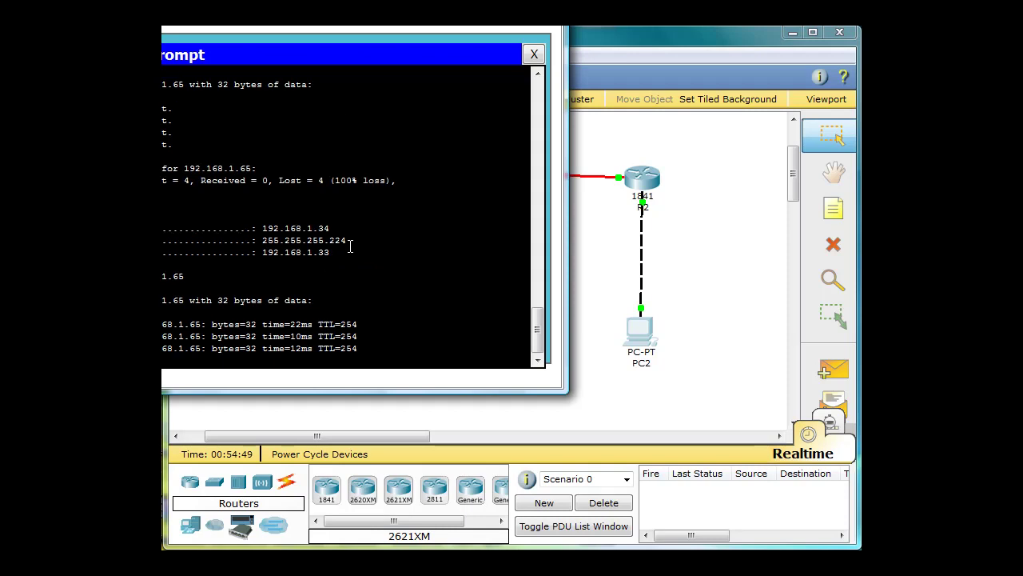
pyautogui.moveTo(344, 1); pyautogui.dragTo(375, 339)
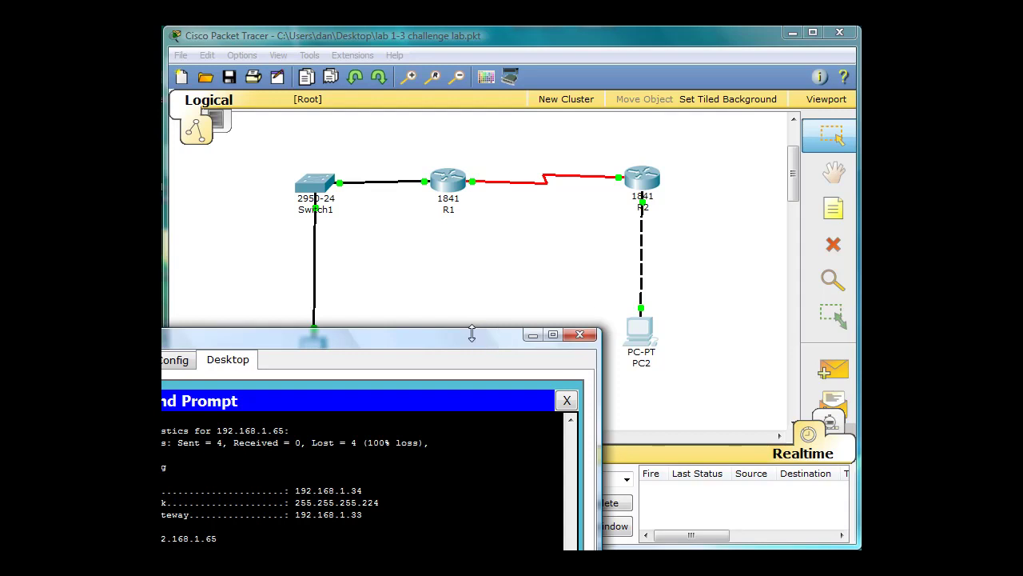
pyautogui.moveTo(470, 338); pyautogui.dragTo(460, 421)
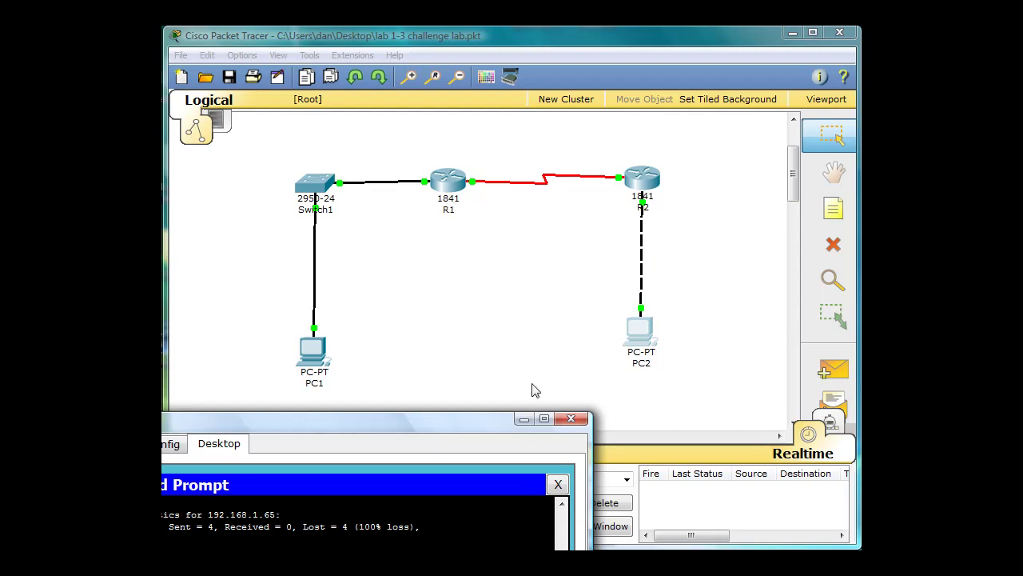
pyautogui.moveTo(478, 423); pyautogui.dragTo(613, 122)
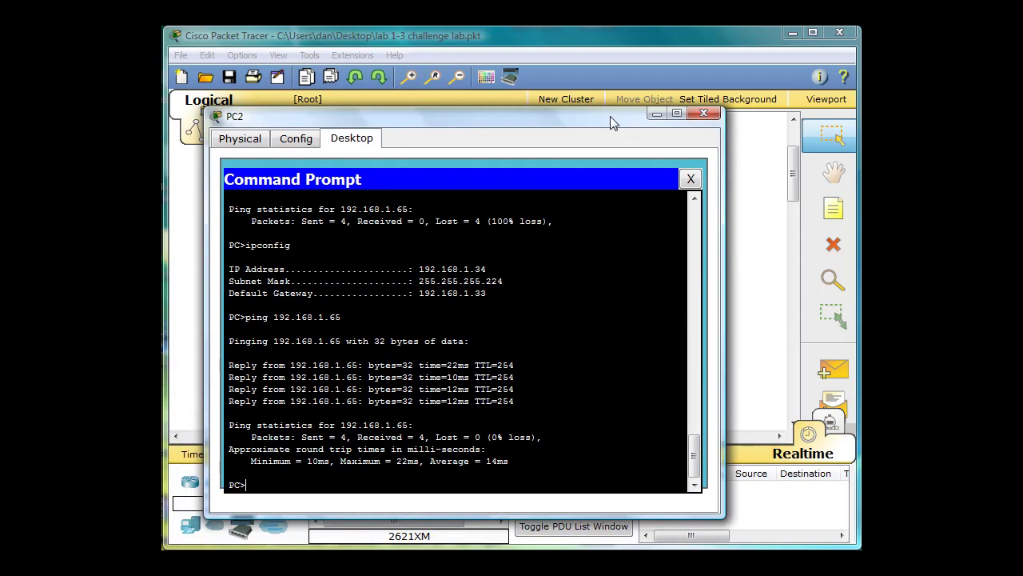